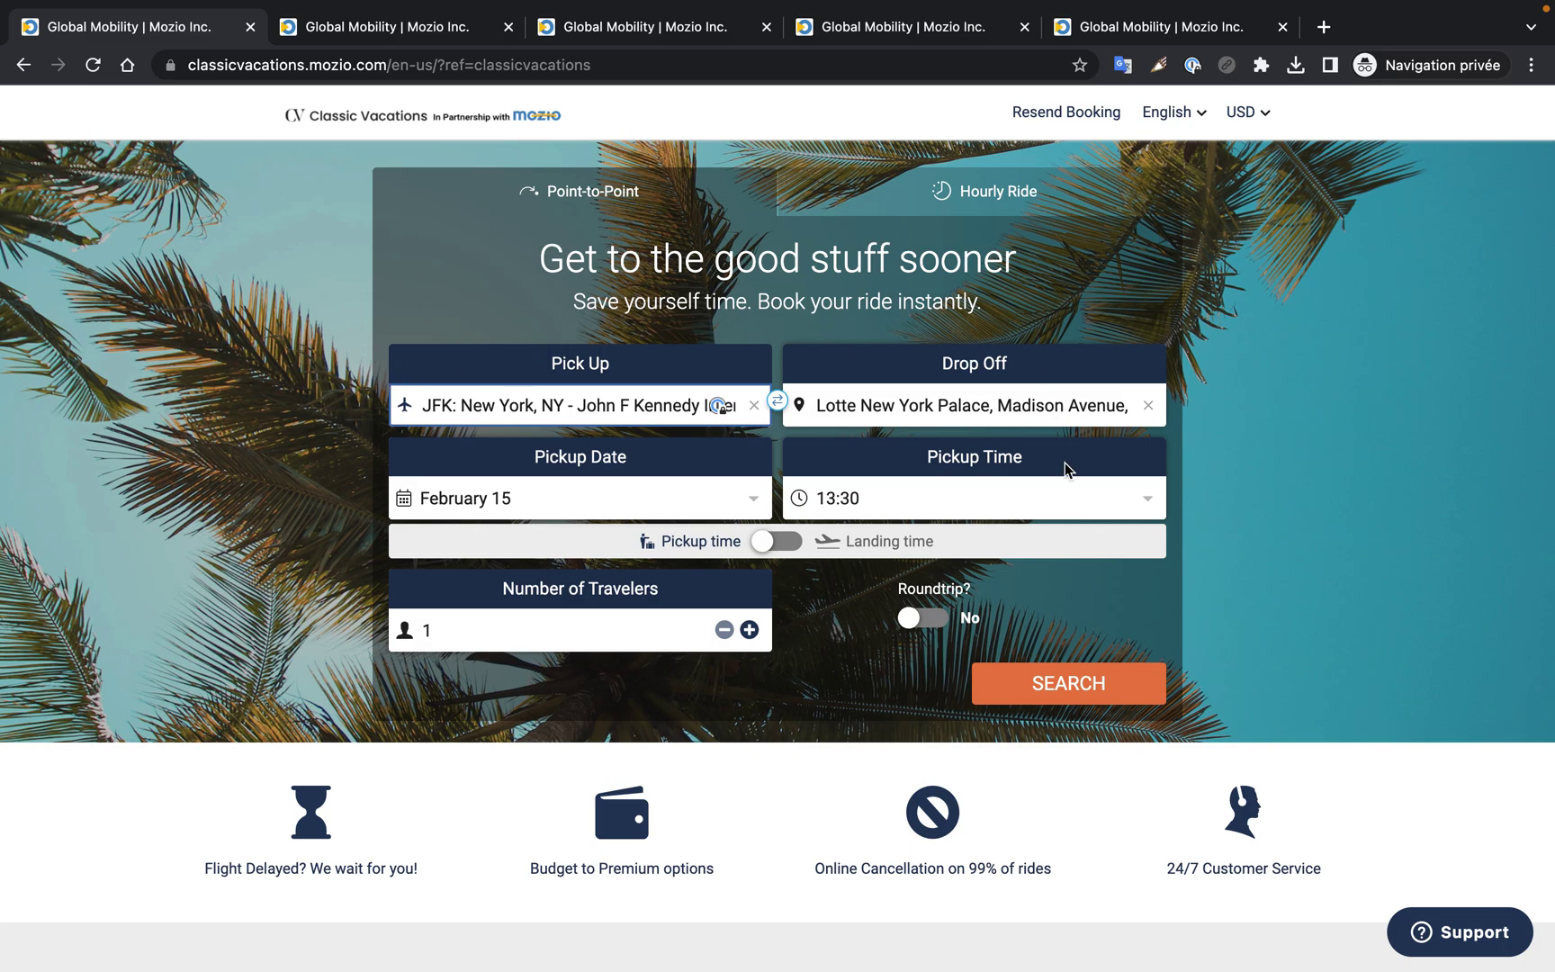
- Search for rides from JFK airport to Lotte New York Palace and review the vehicle categories from Sedan through Limo
left_click(1071, 683)
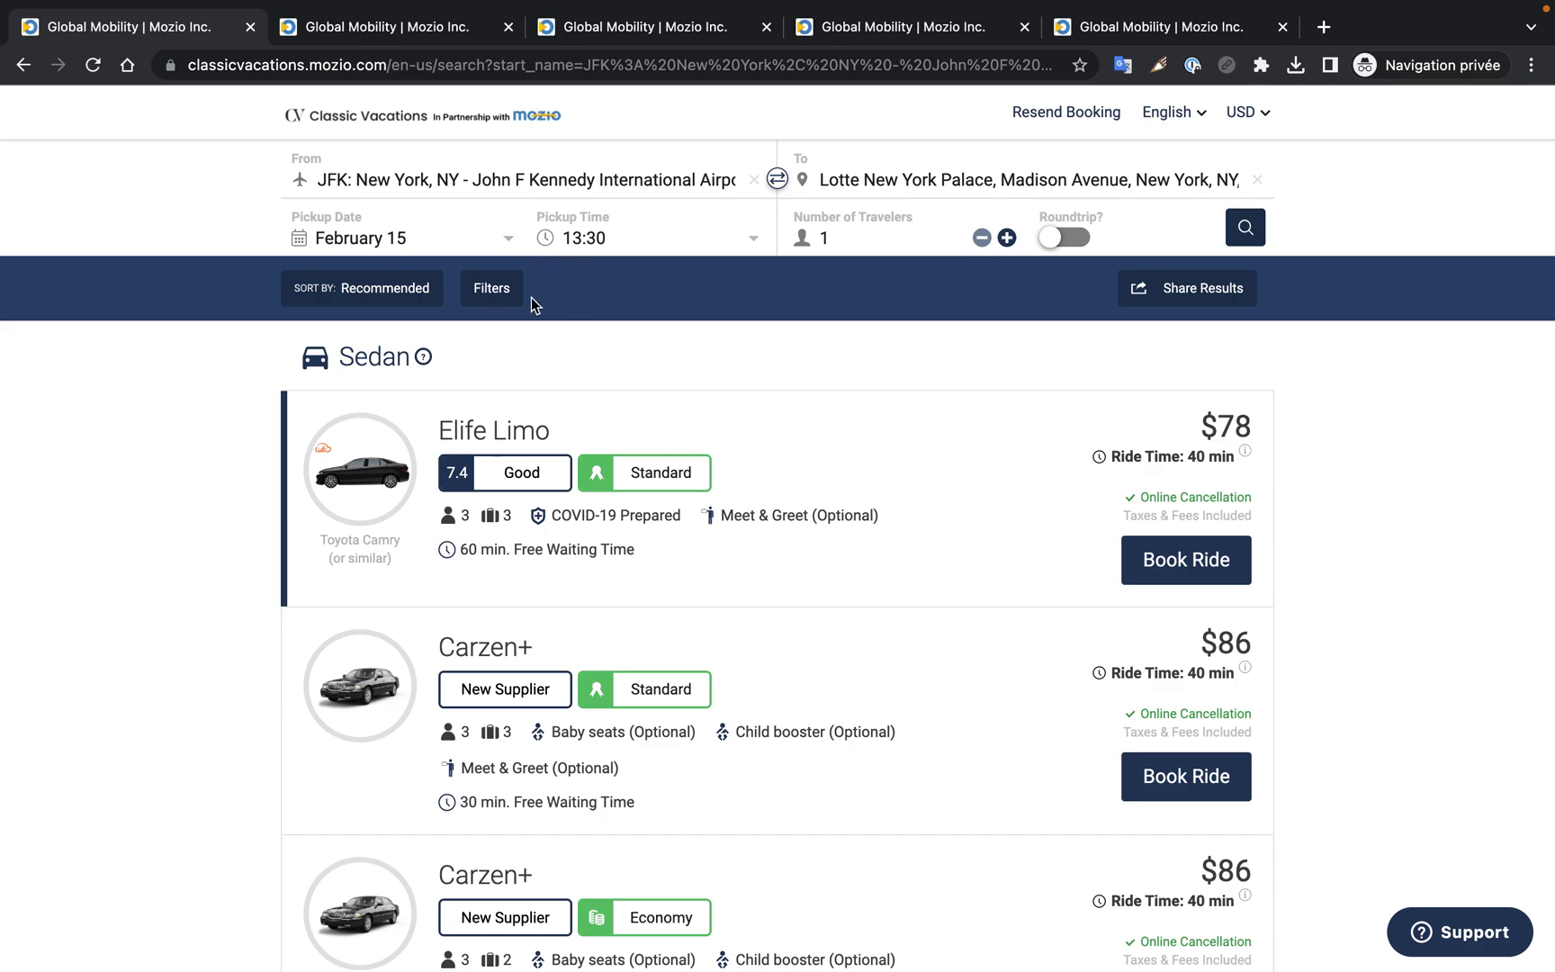
scroll(64, 357, "down", 3)
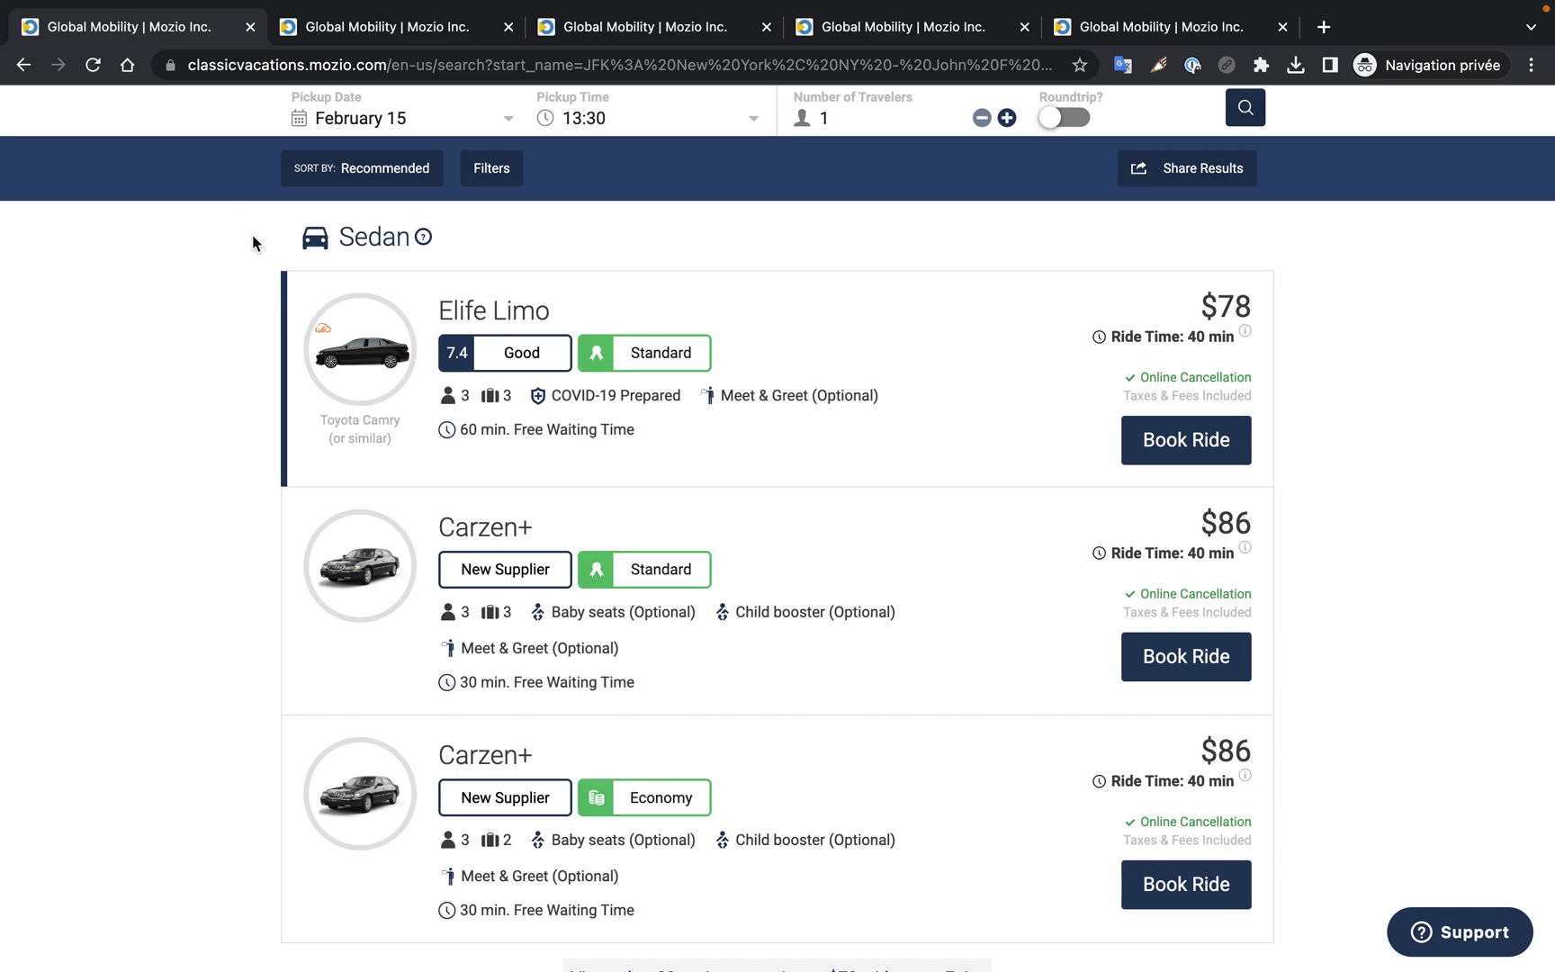
scroll(252, 237, "down", 10)
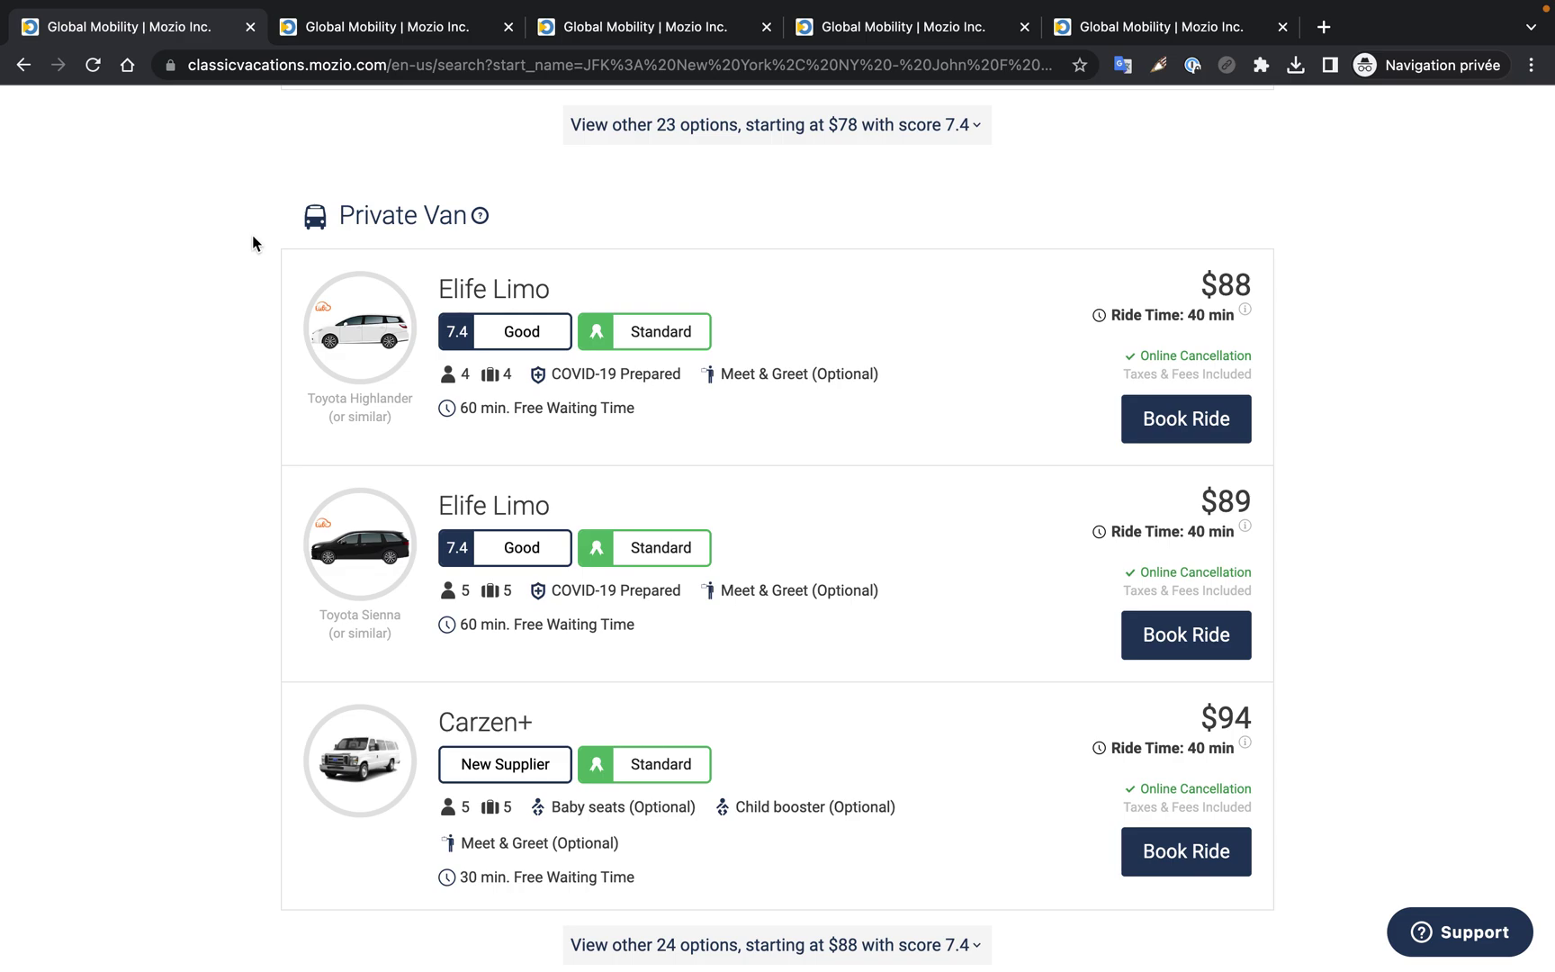
scroll(253, 241, "down", 10)
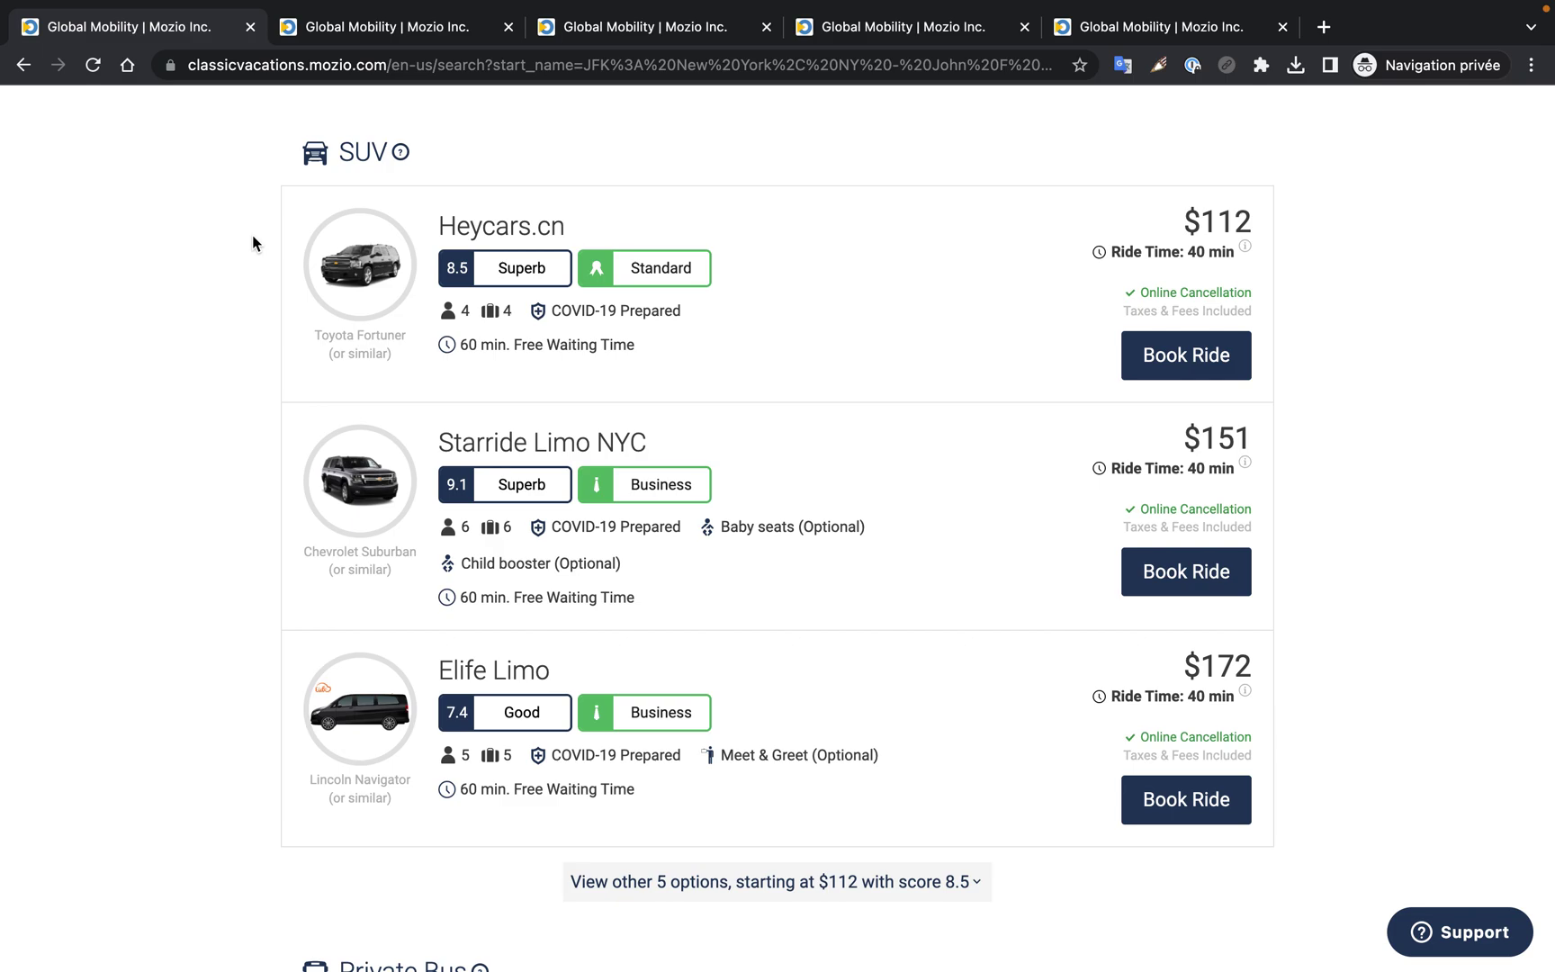
scroll(252, 241, "down", 8)
scroll(251, 241, "down", 1)
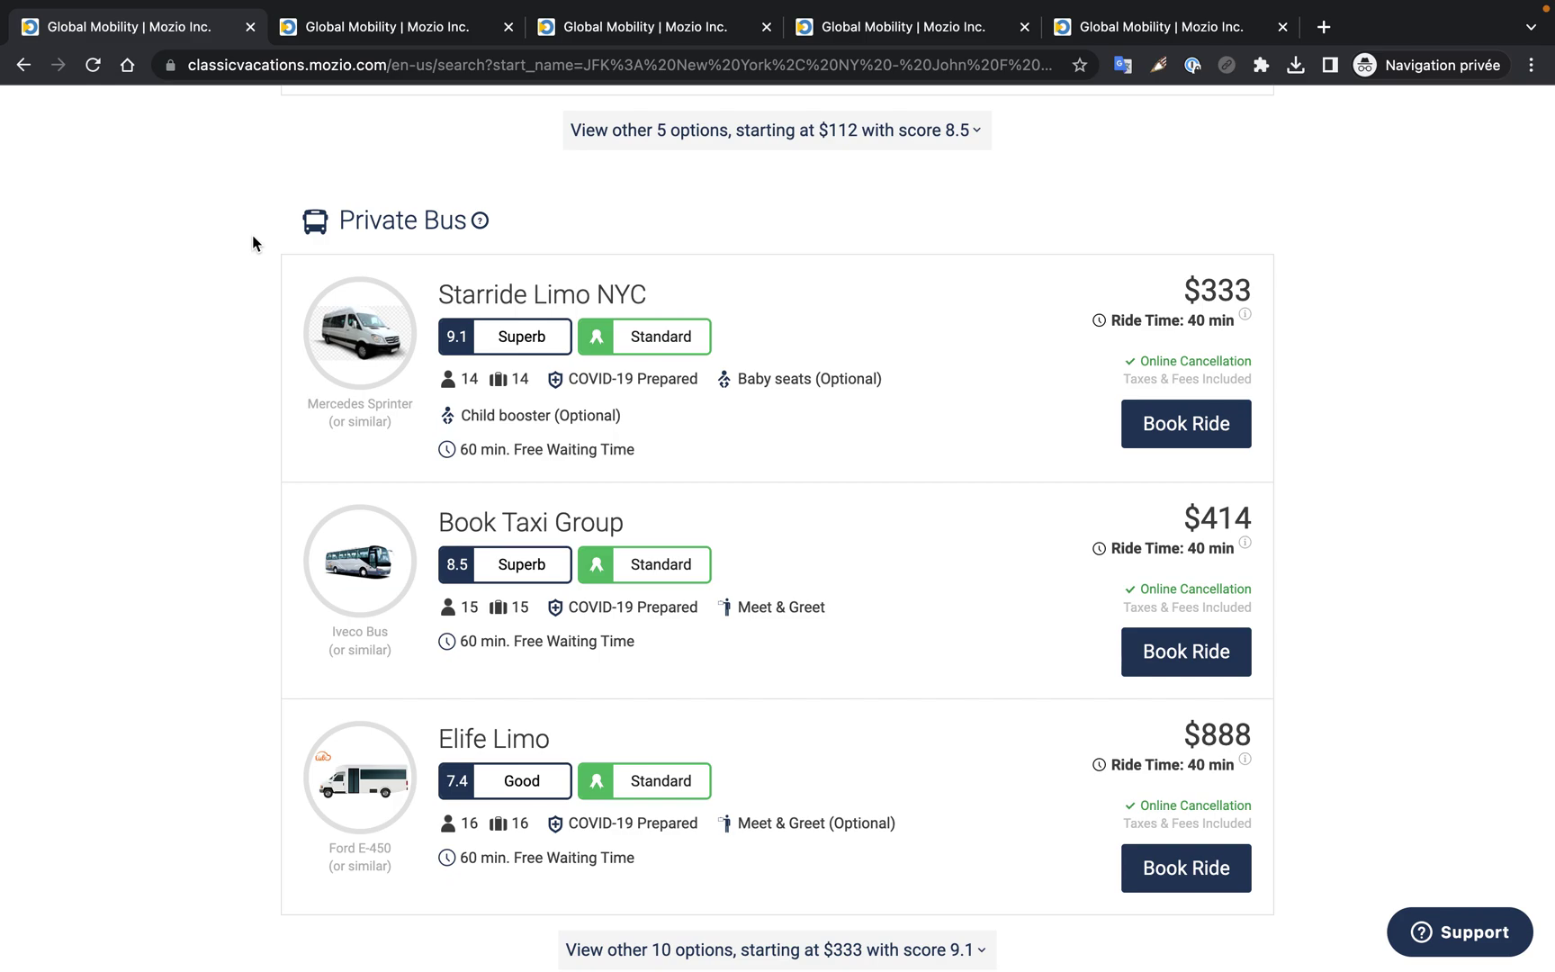
scroll(252, 243, "down", 10)
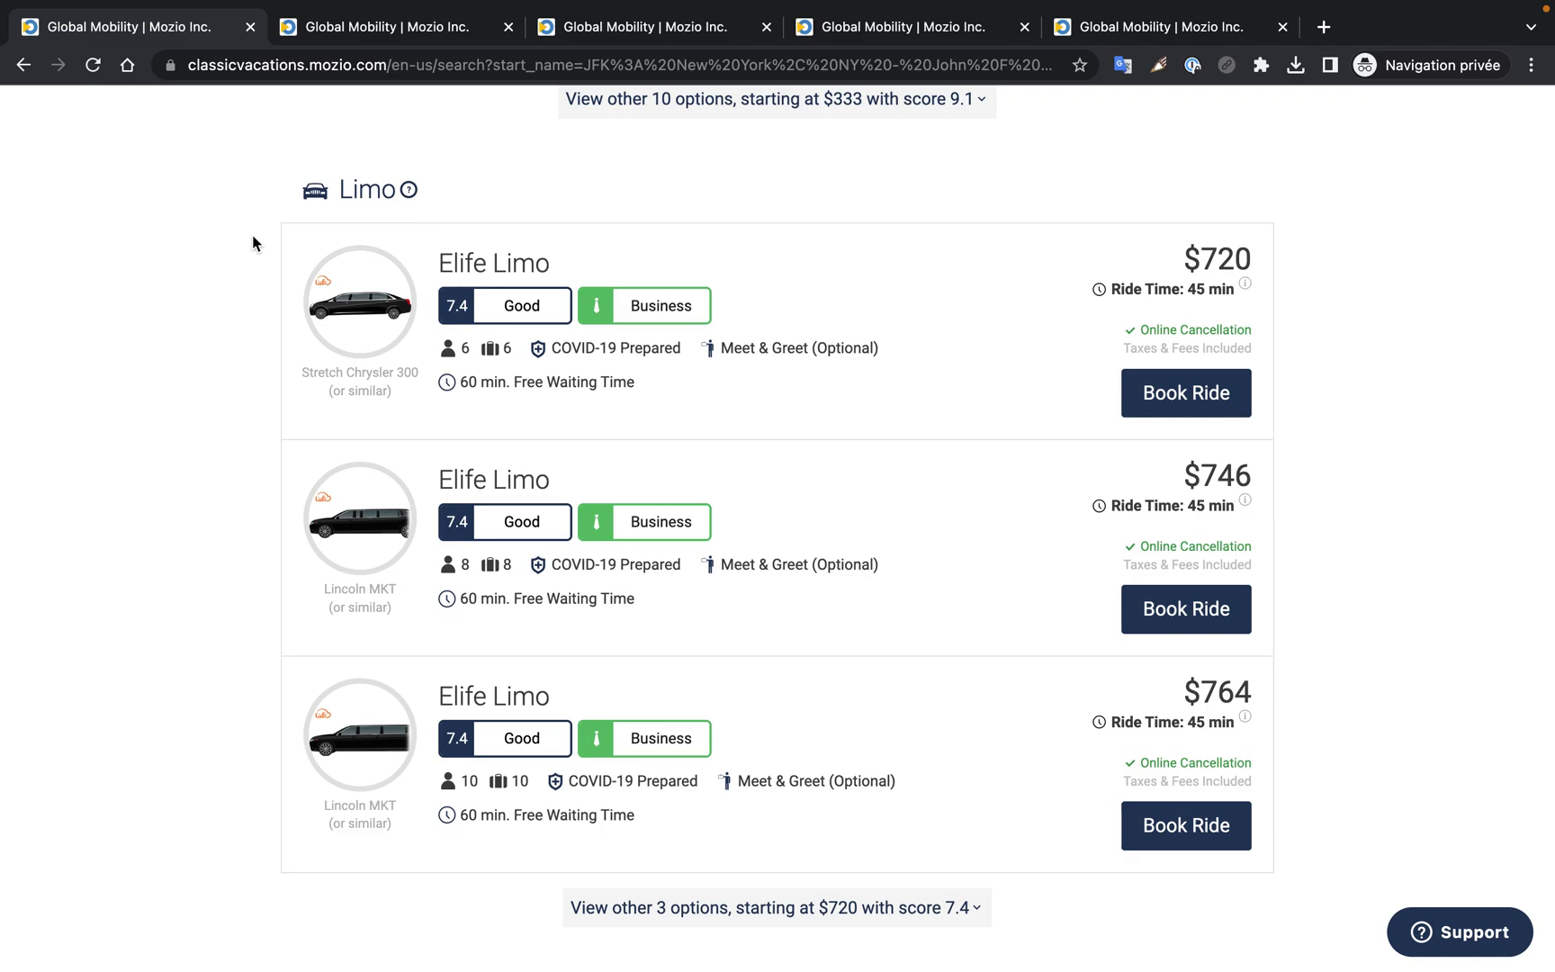
scroll(252, 237, "down", 2)
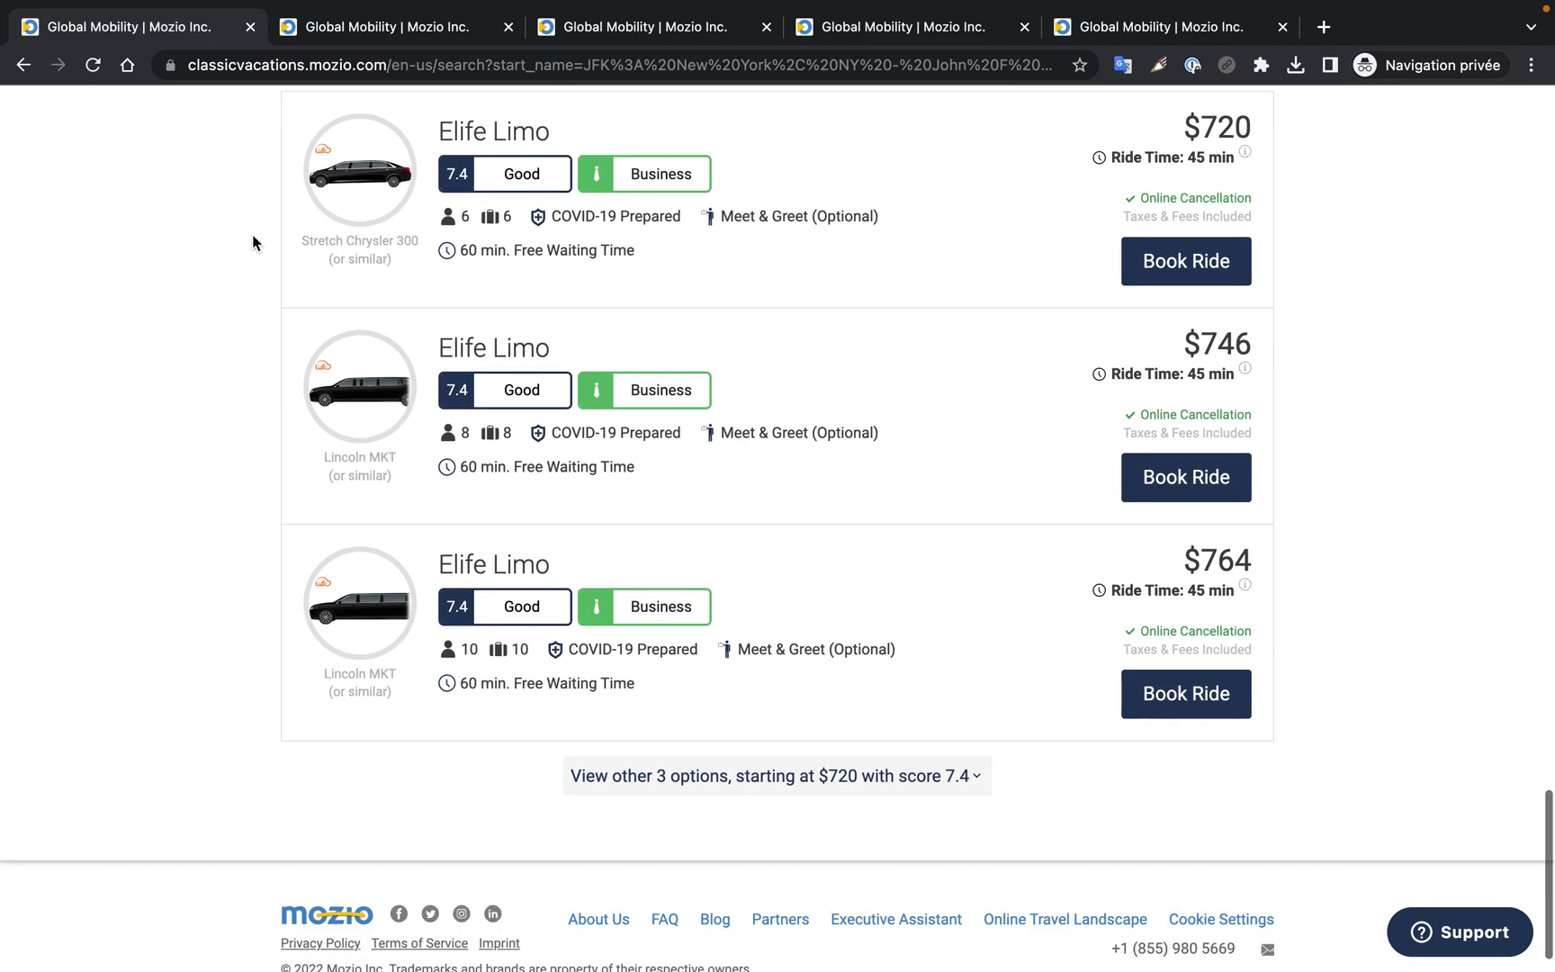
scroll(252, 241, "up", 1)
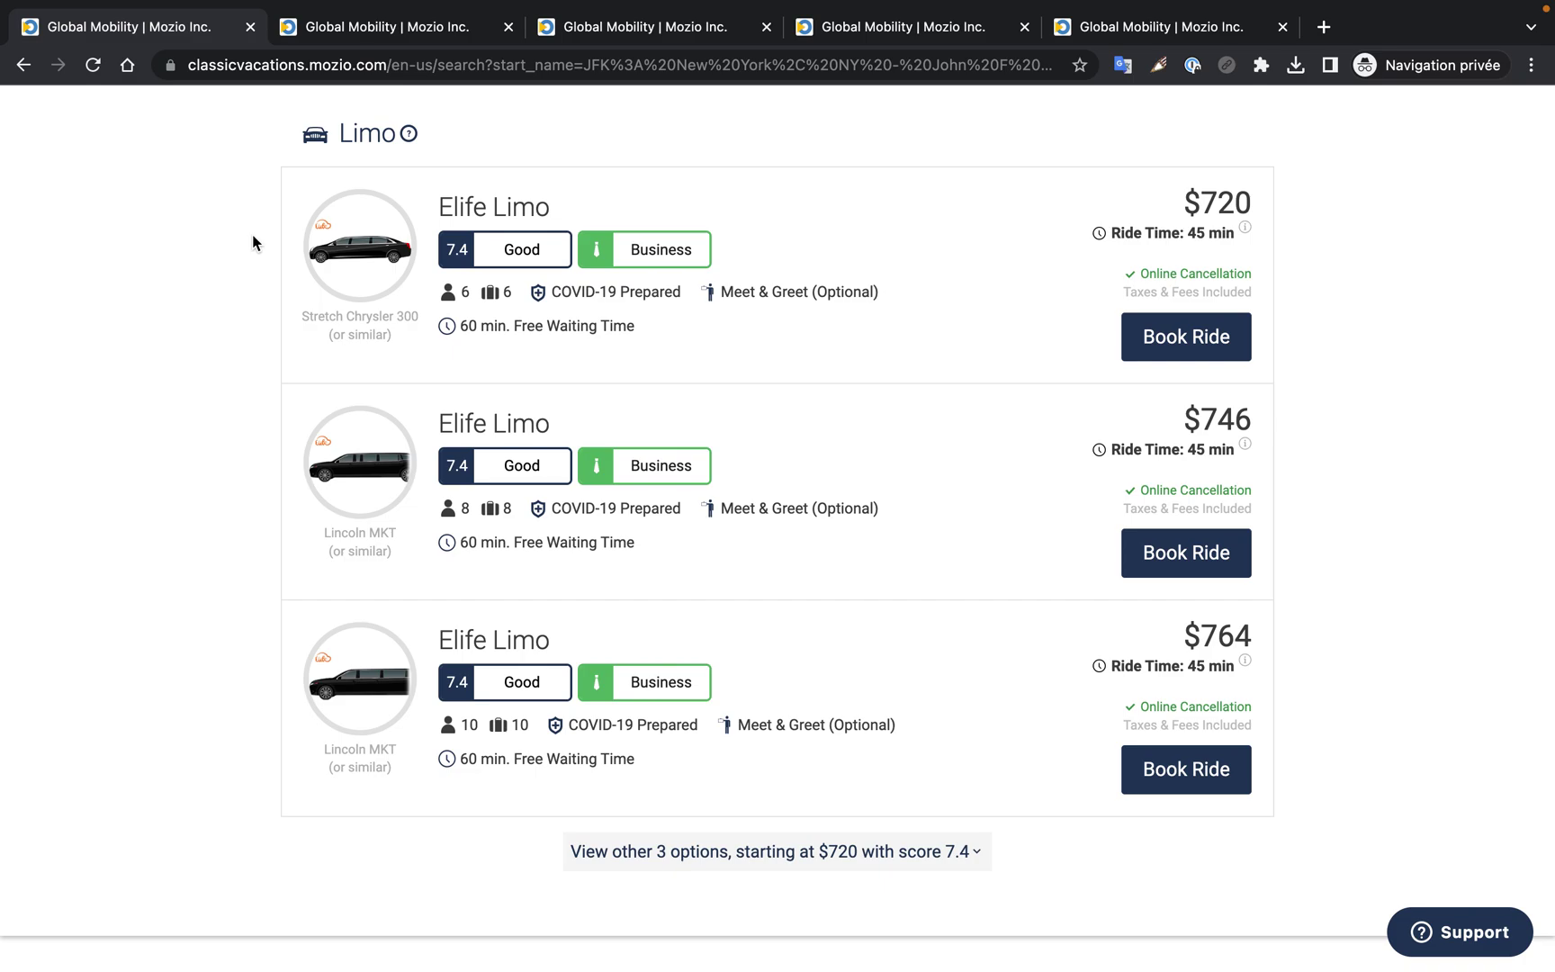
scroll(253, 239, "up", 20)
scroll(253, 239, "up", 20)
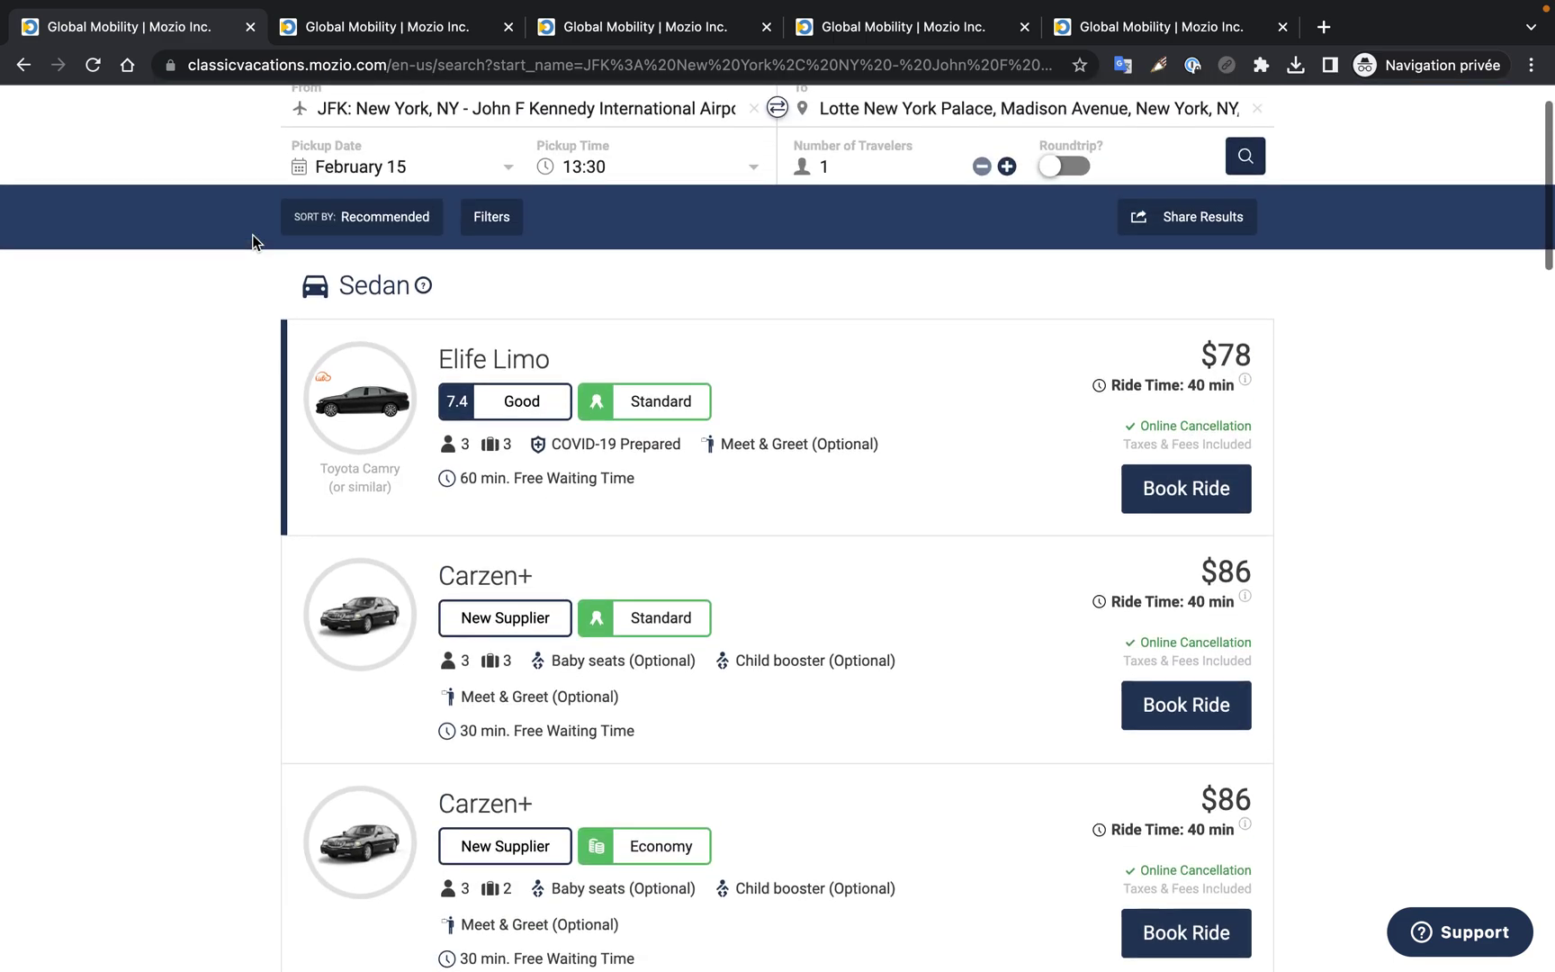
scroll(252, 241, "up", 1)
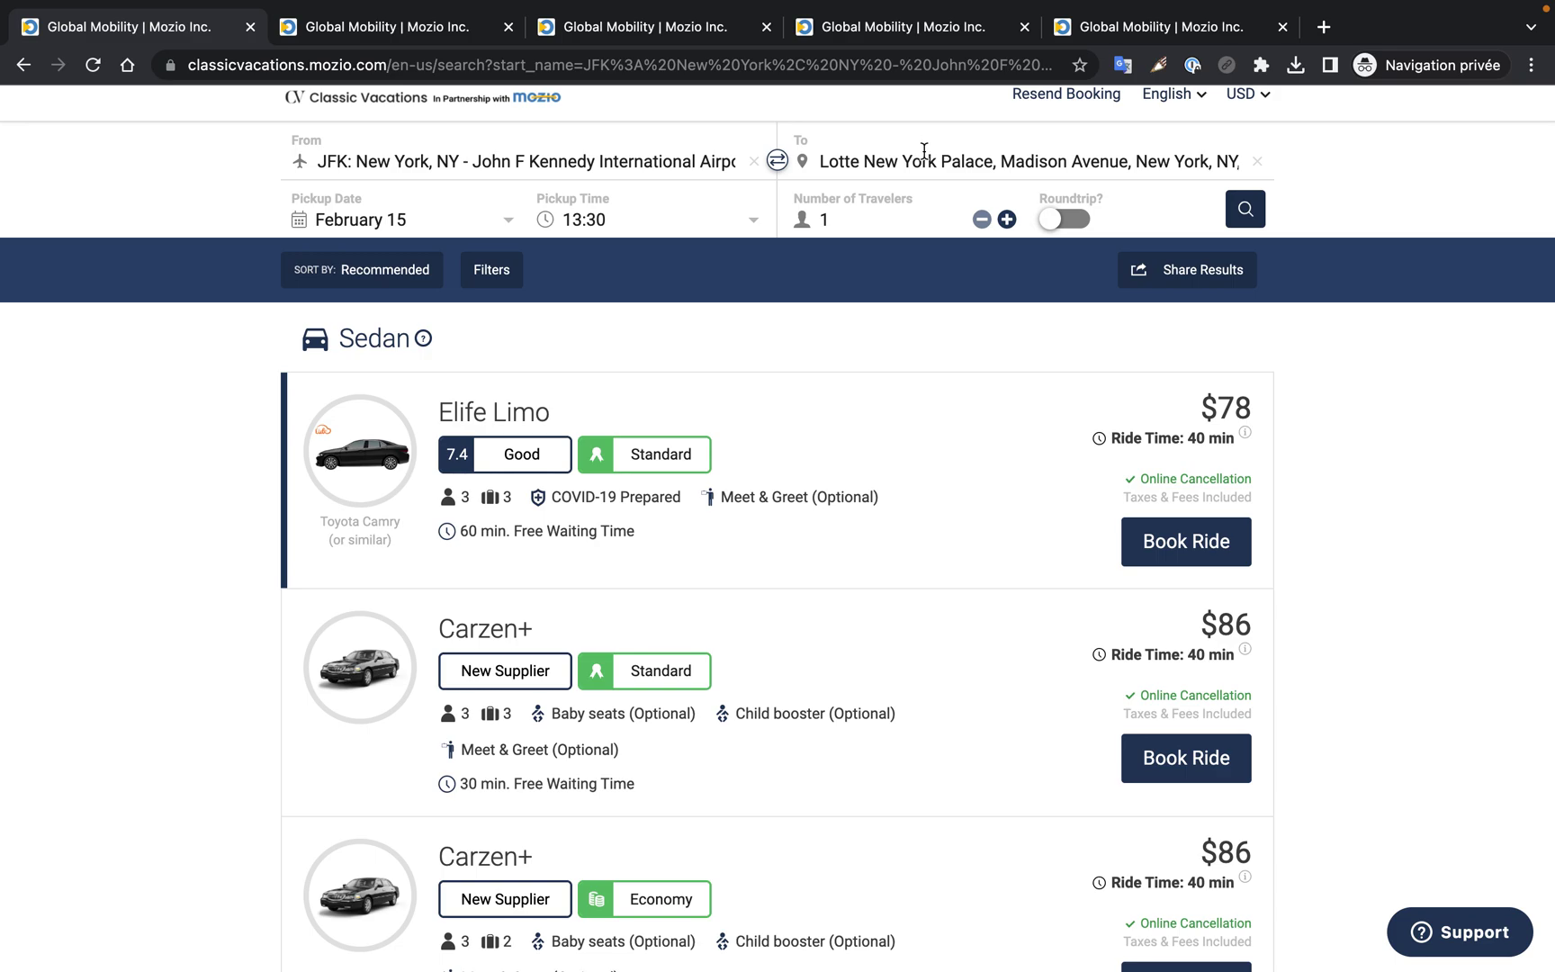
- Open the London Heathrow to Holiday Inn Kensington results and check the National Express bus's luggage allowance and price
left_click(458, 39)
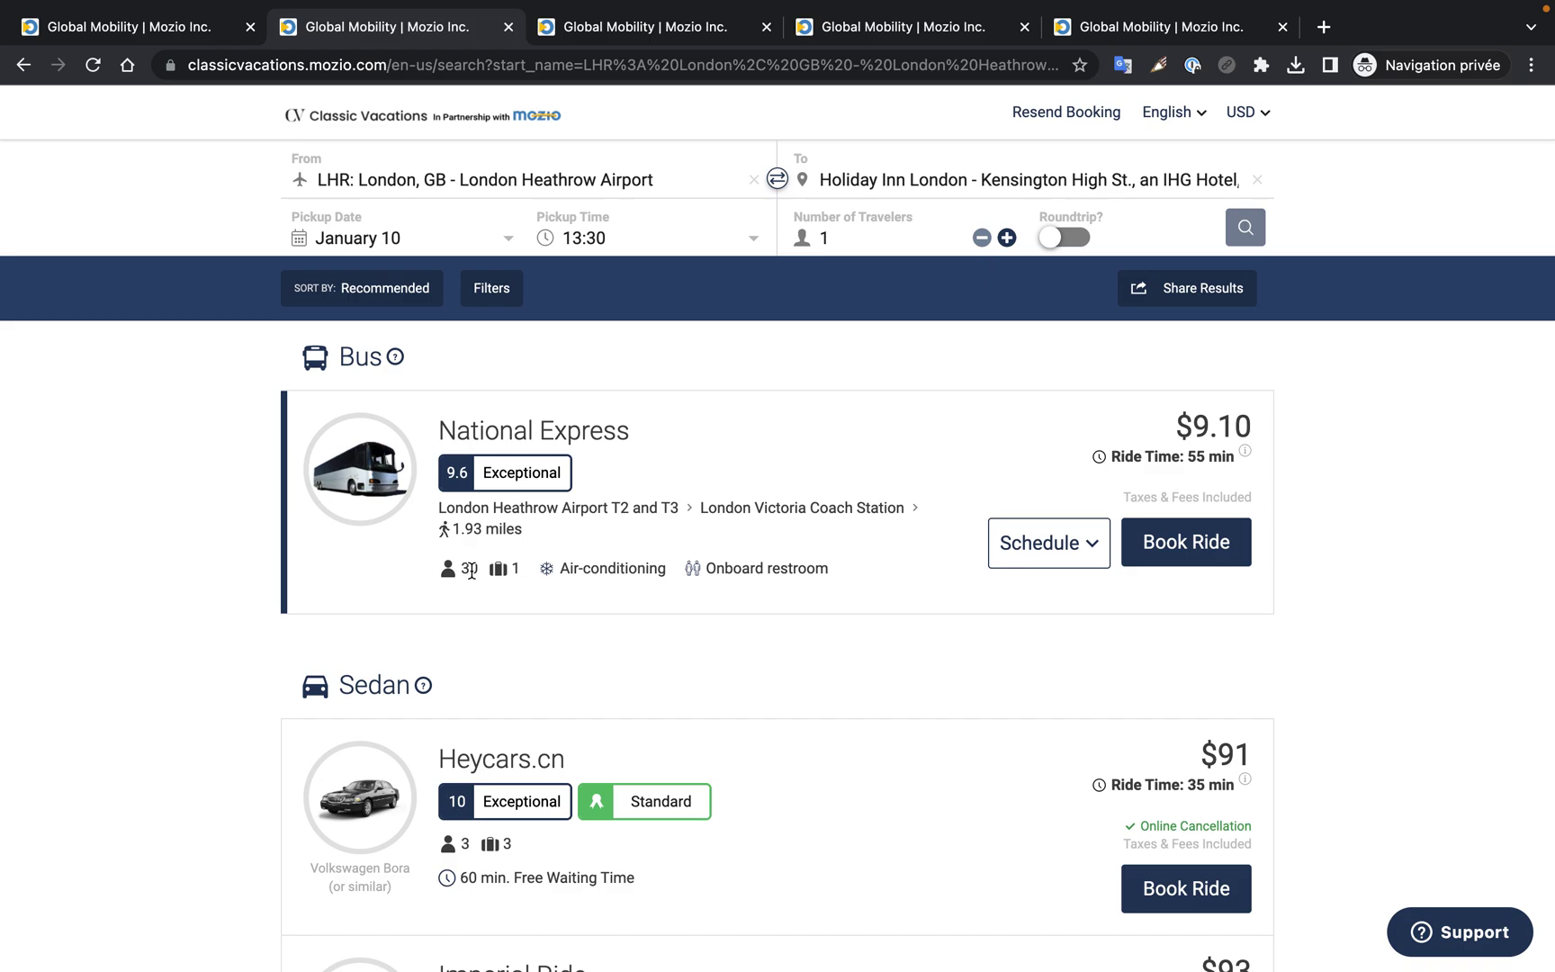
left_click_drag(509, 570, 522, 572)
left_click(526, 592)
triple_click(1195, 412)
left_click_drag(1195, 412, 1195, 420)
left_click(1189, 393)
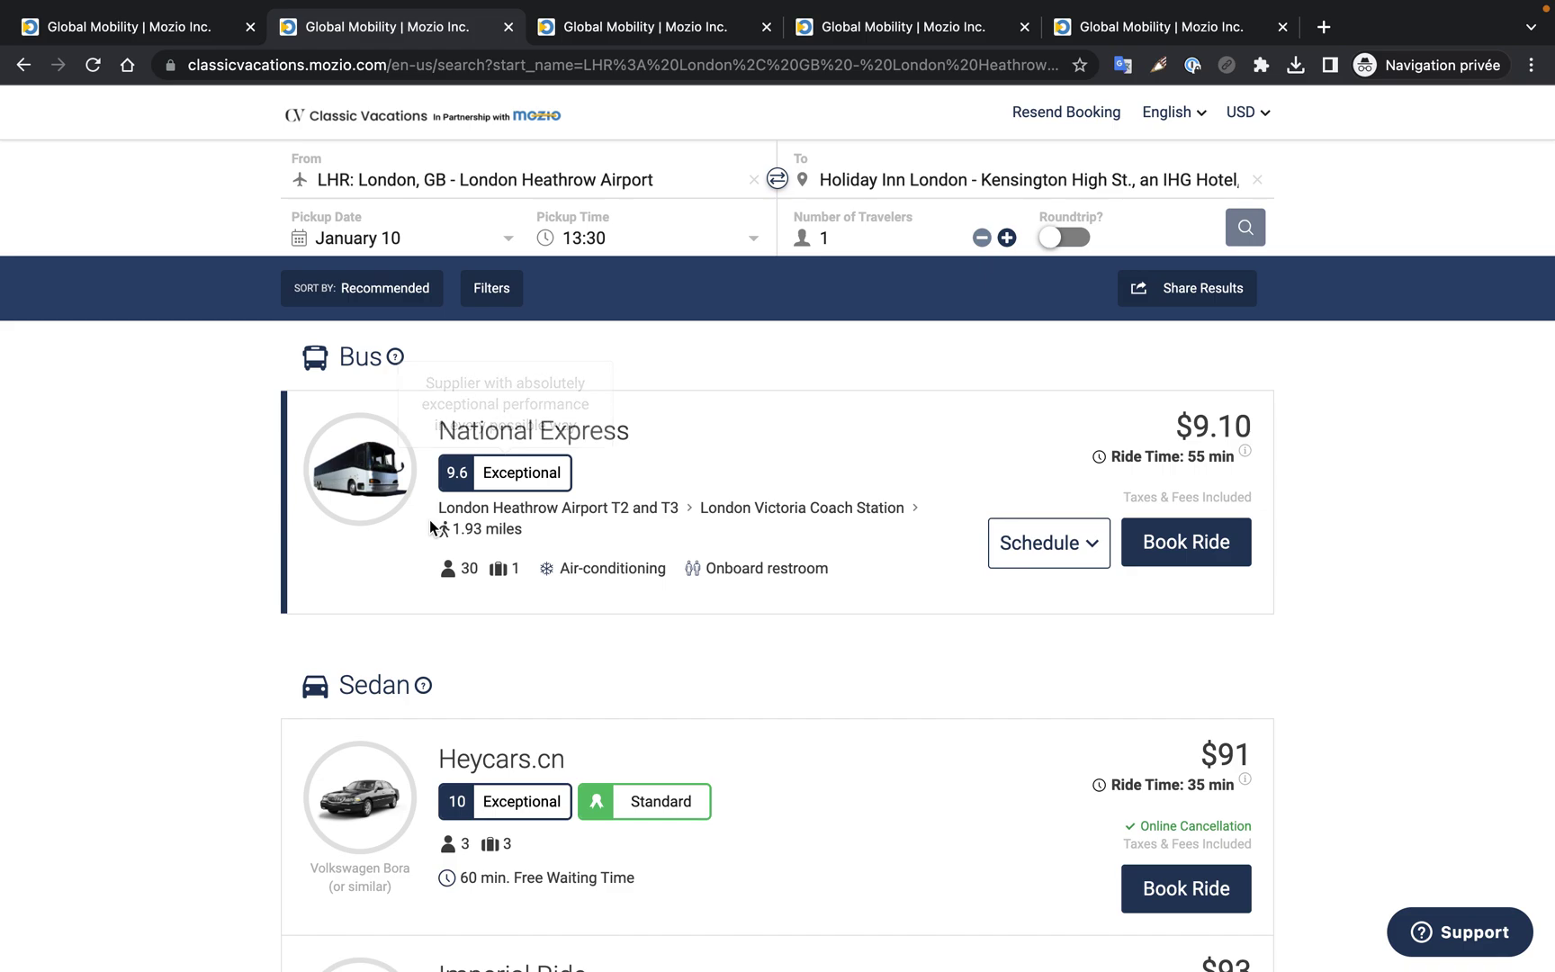
- Examine the National Express bus's route stops and the remaining walking distance to the hotel
left_click_drag(438, 508, 904, 507)
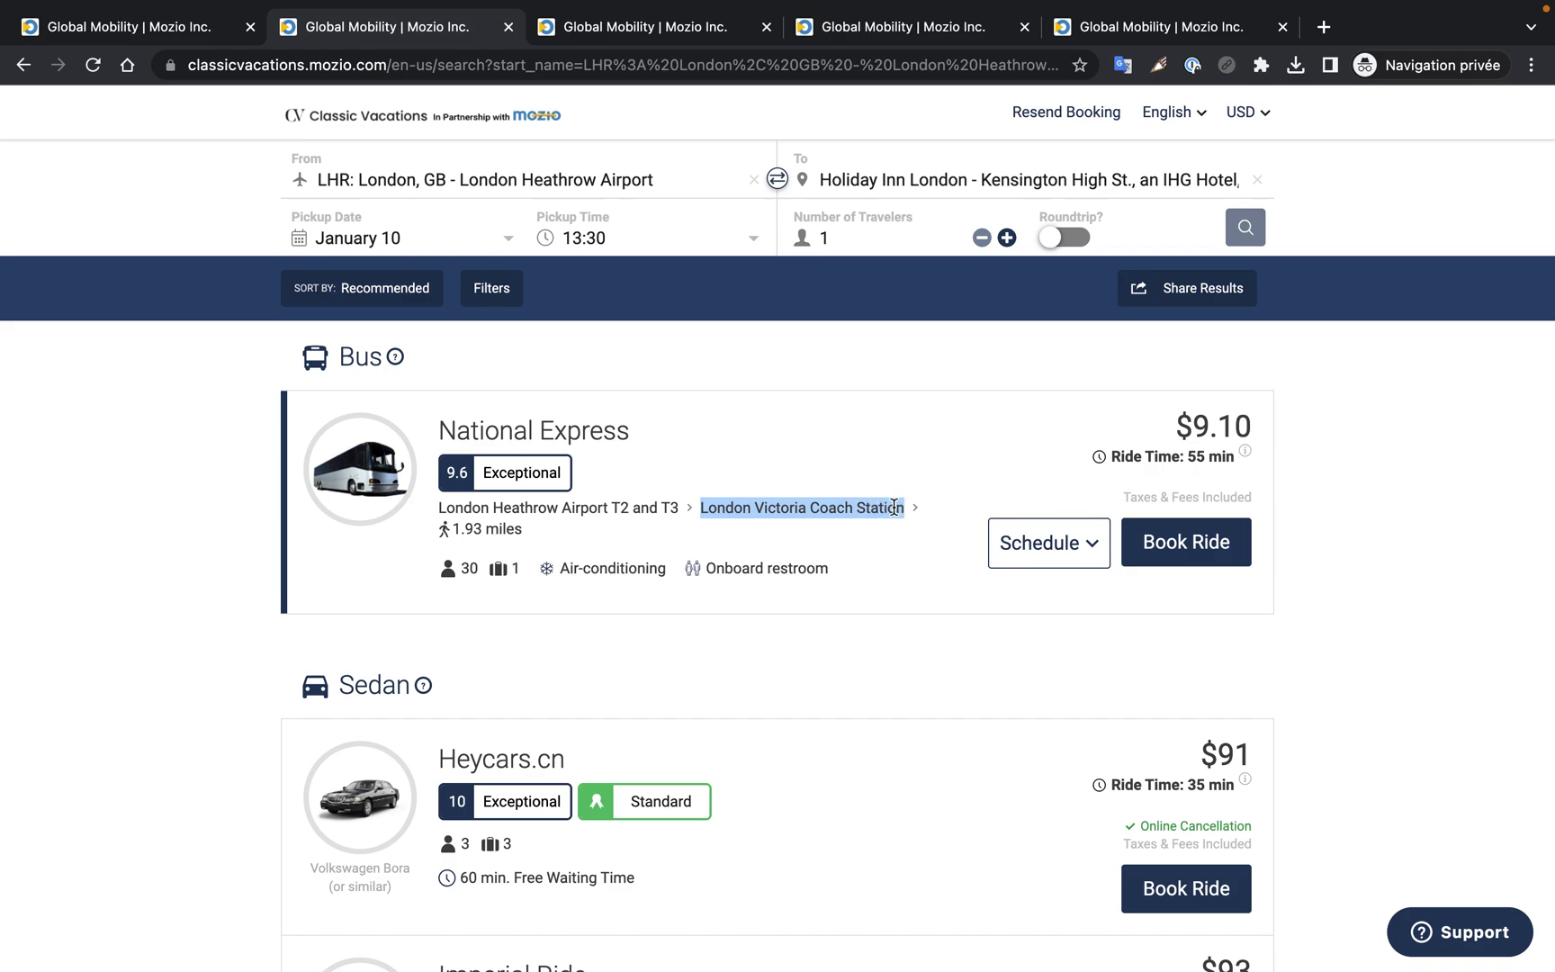
left_click(457, 527)
left_click_drag(453, 529, 529, 534)
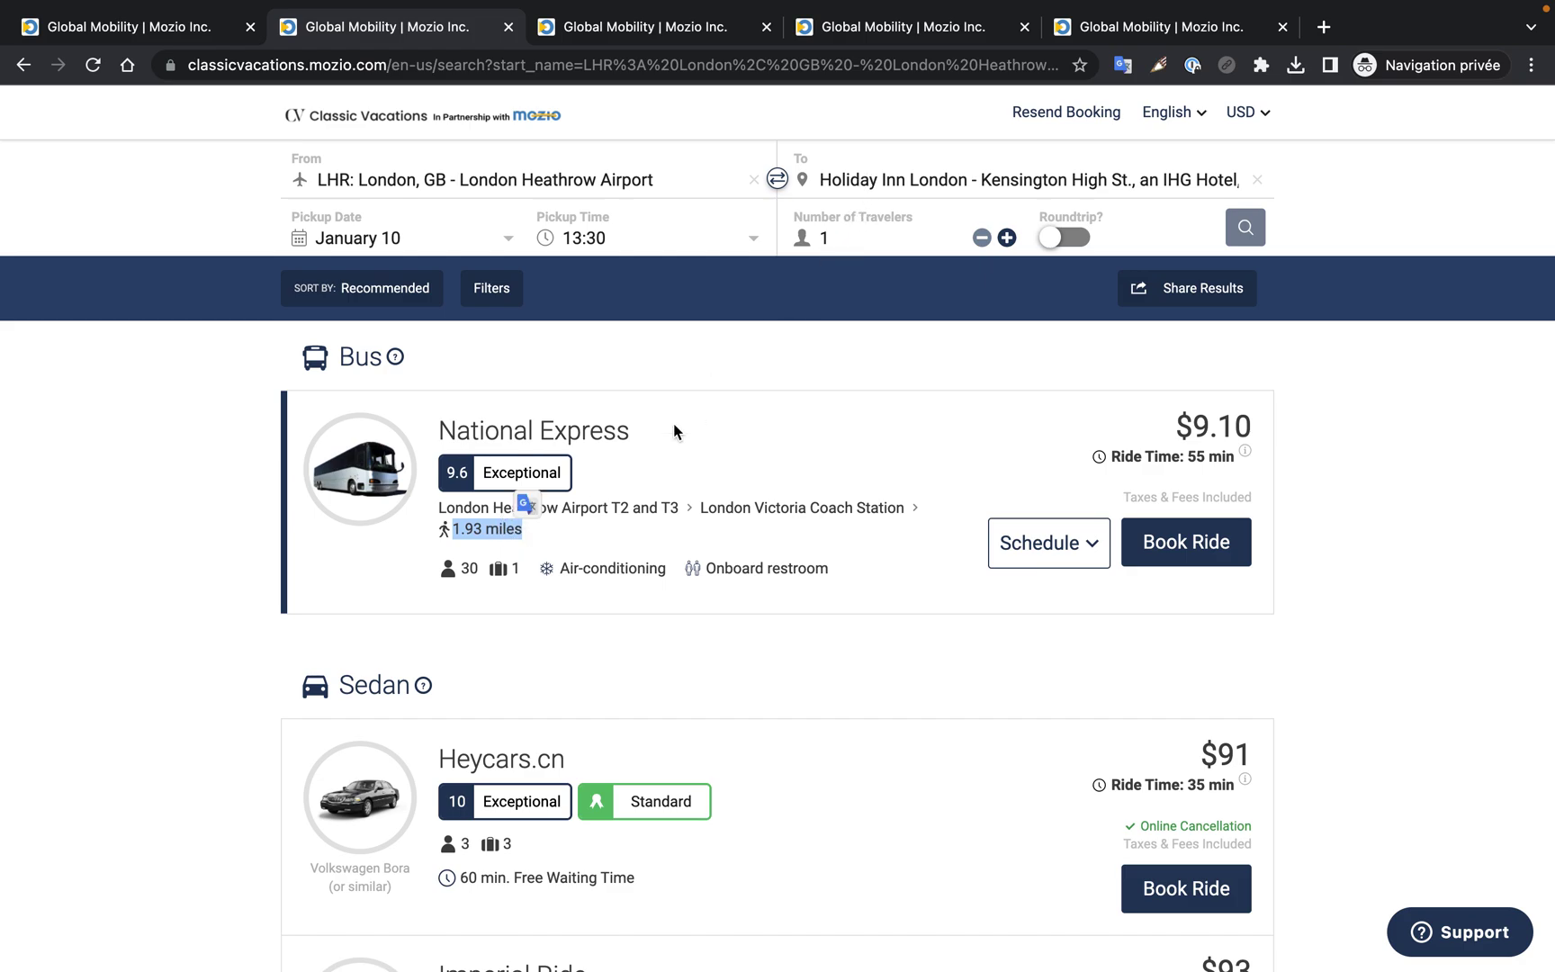
left_click(453, 530)
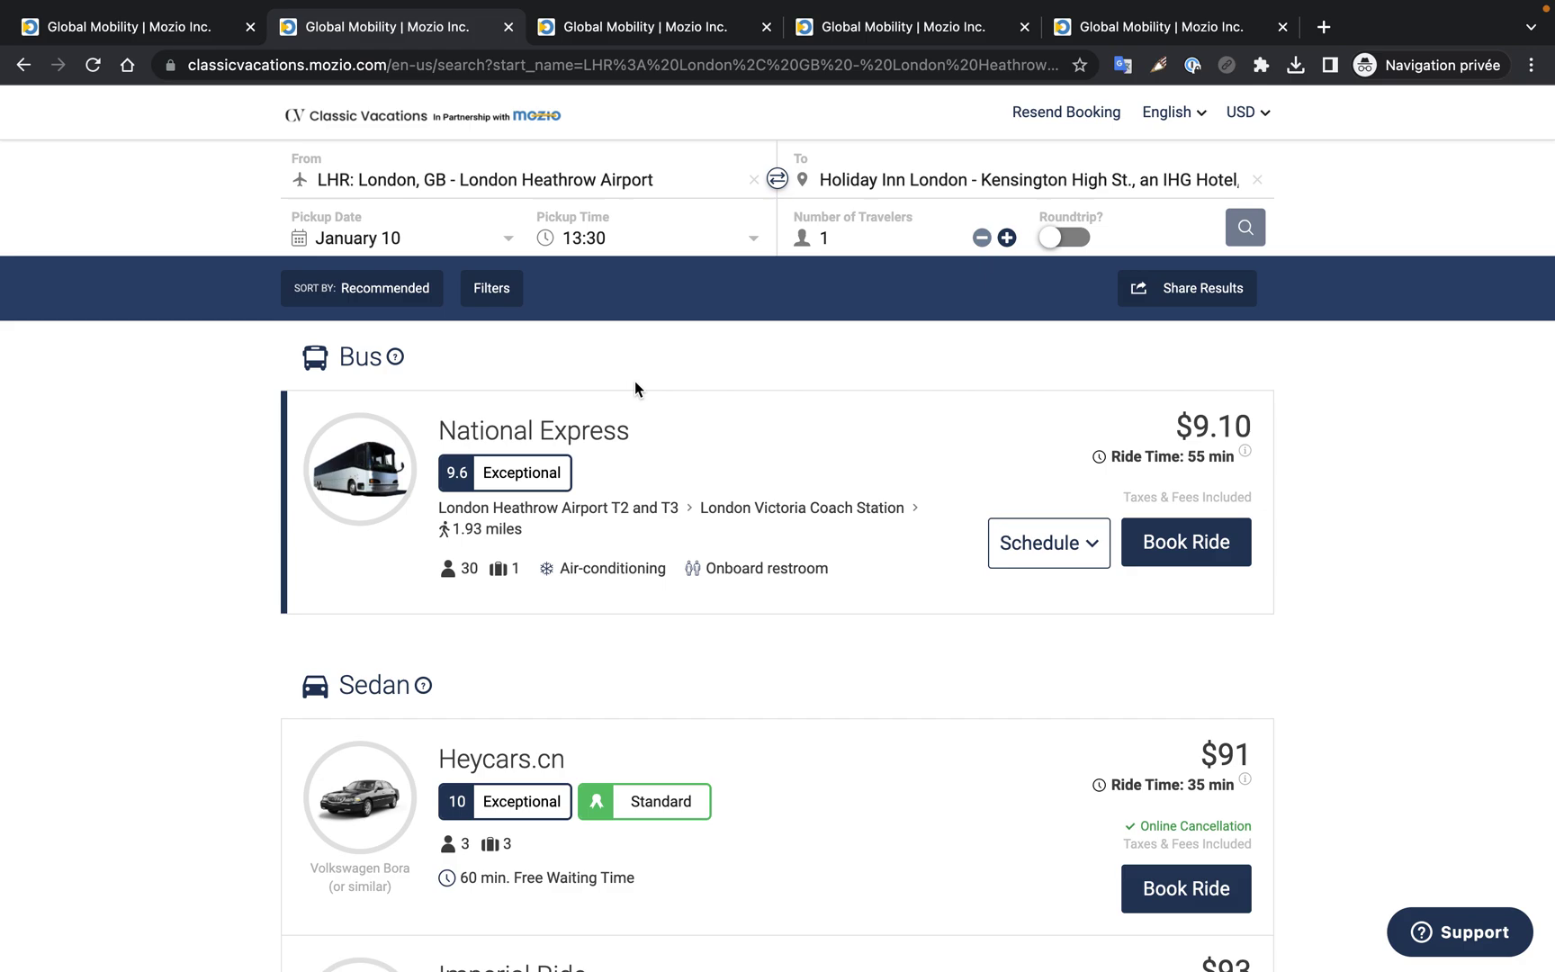
- Open the London Stansted results and examine the Stansted Express's arrival station and remaining walking distance to the hotel
left_click(644, 40)
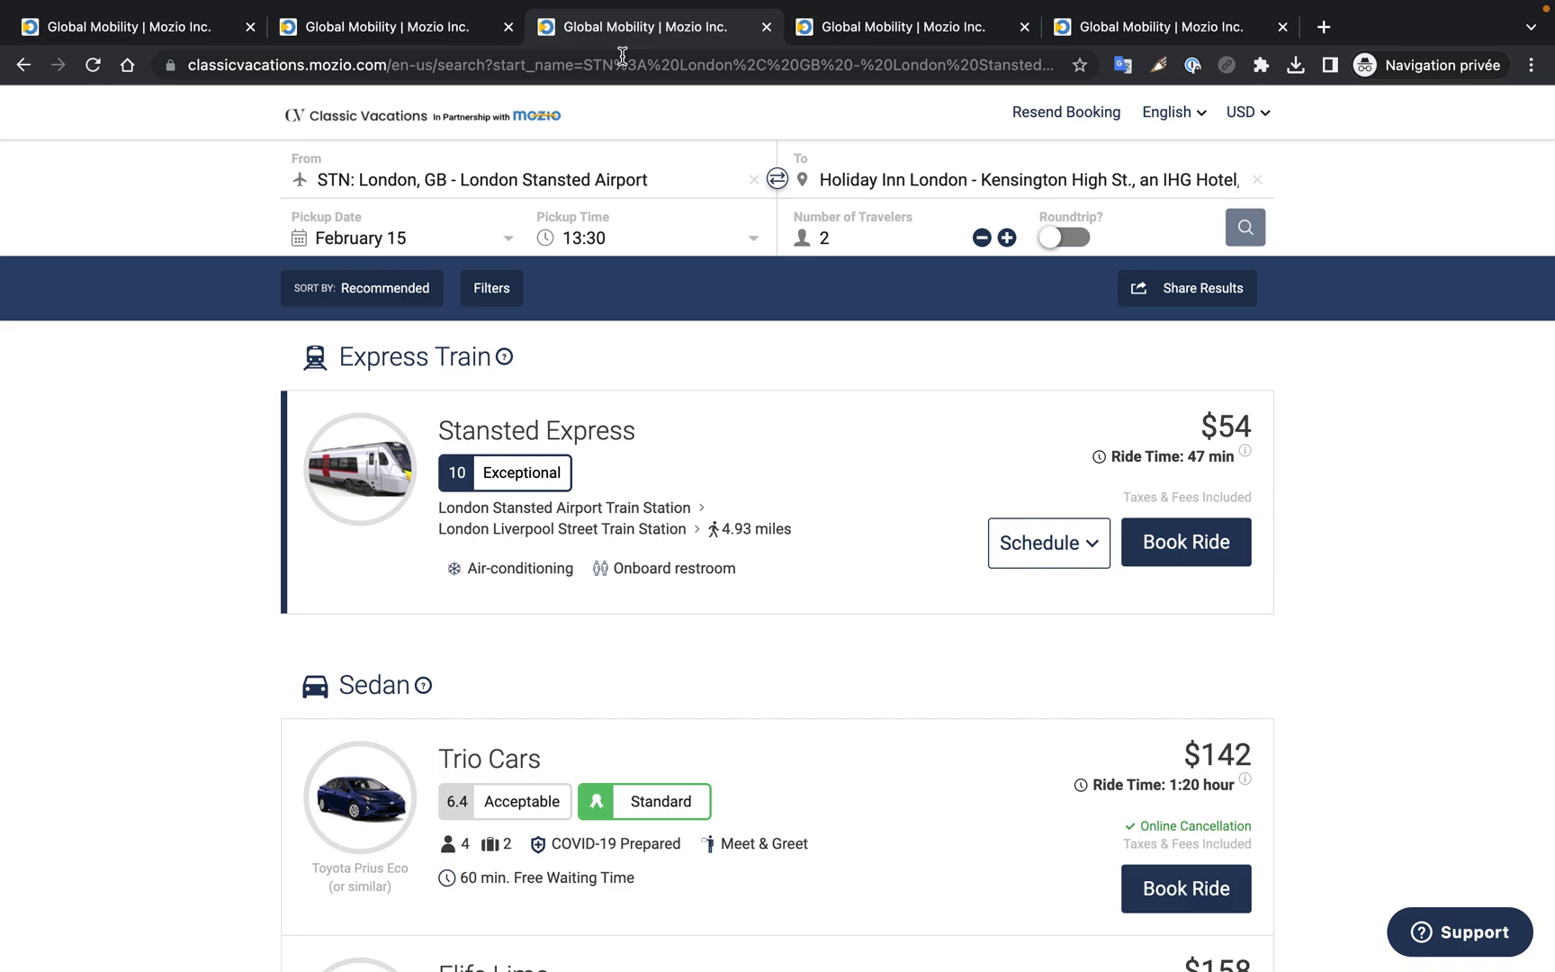
left_click(343, 34)
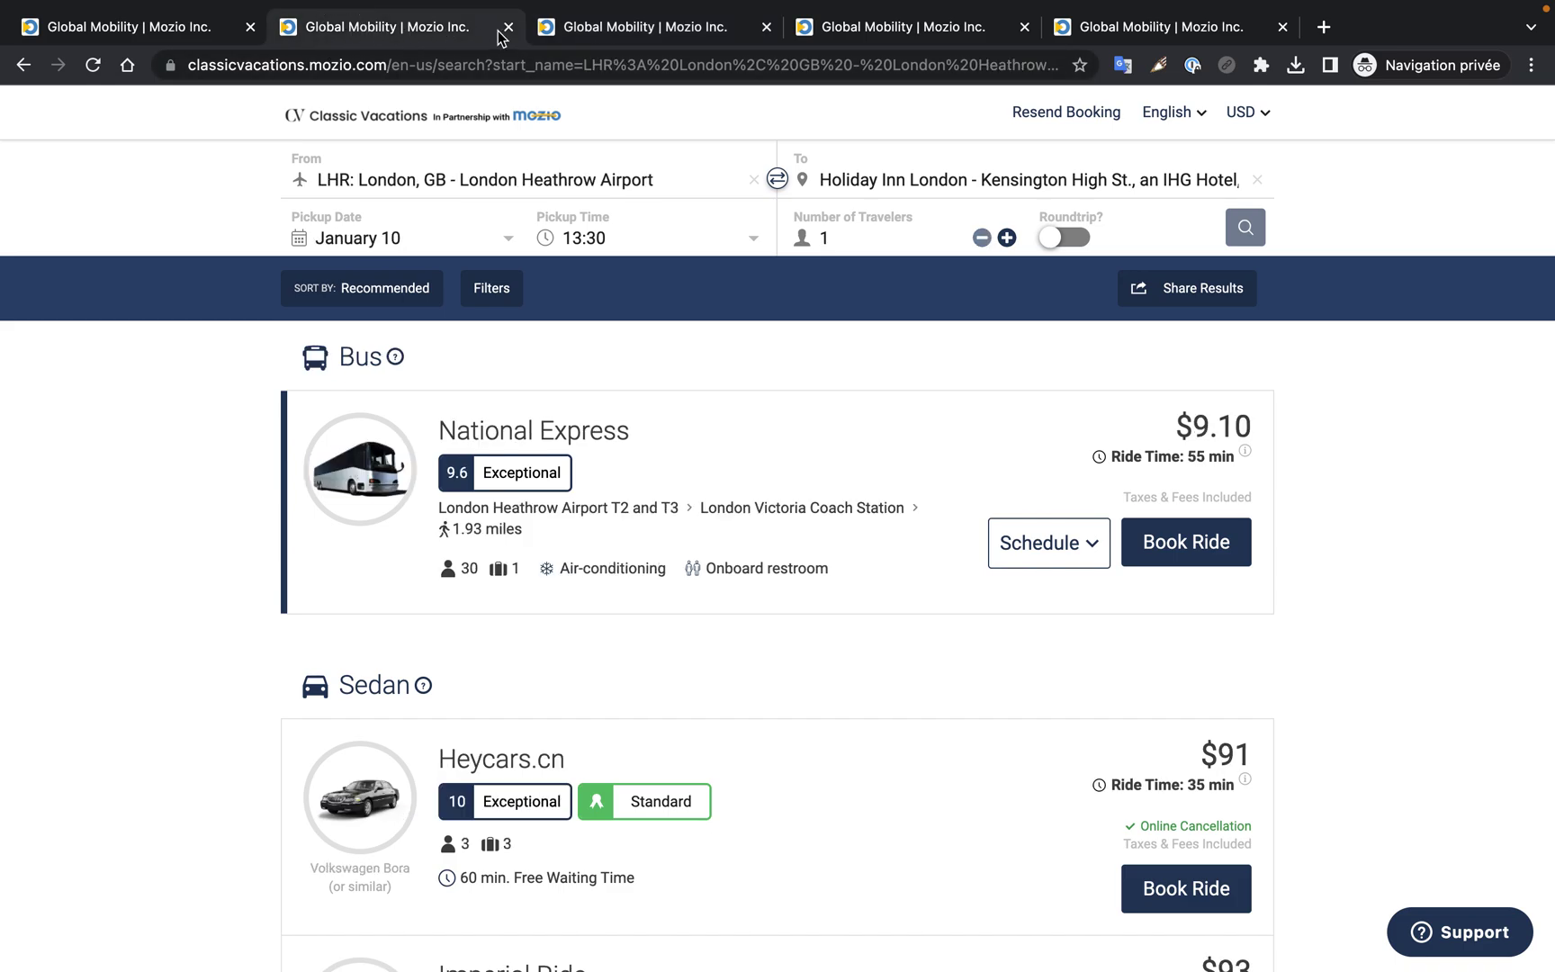
left_click(569, 32)
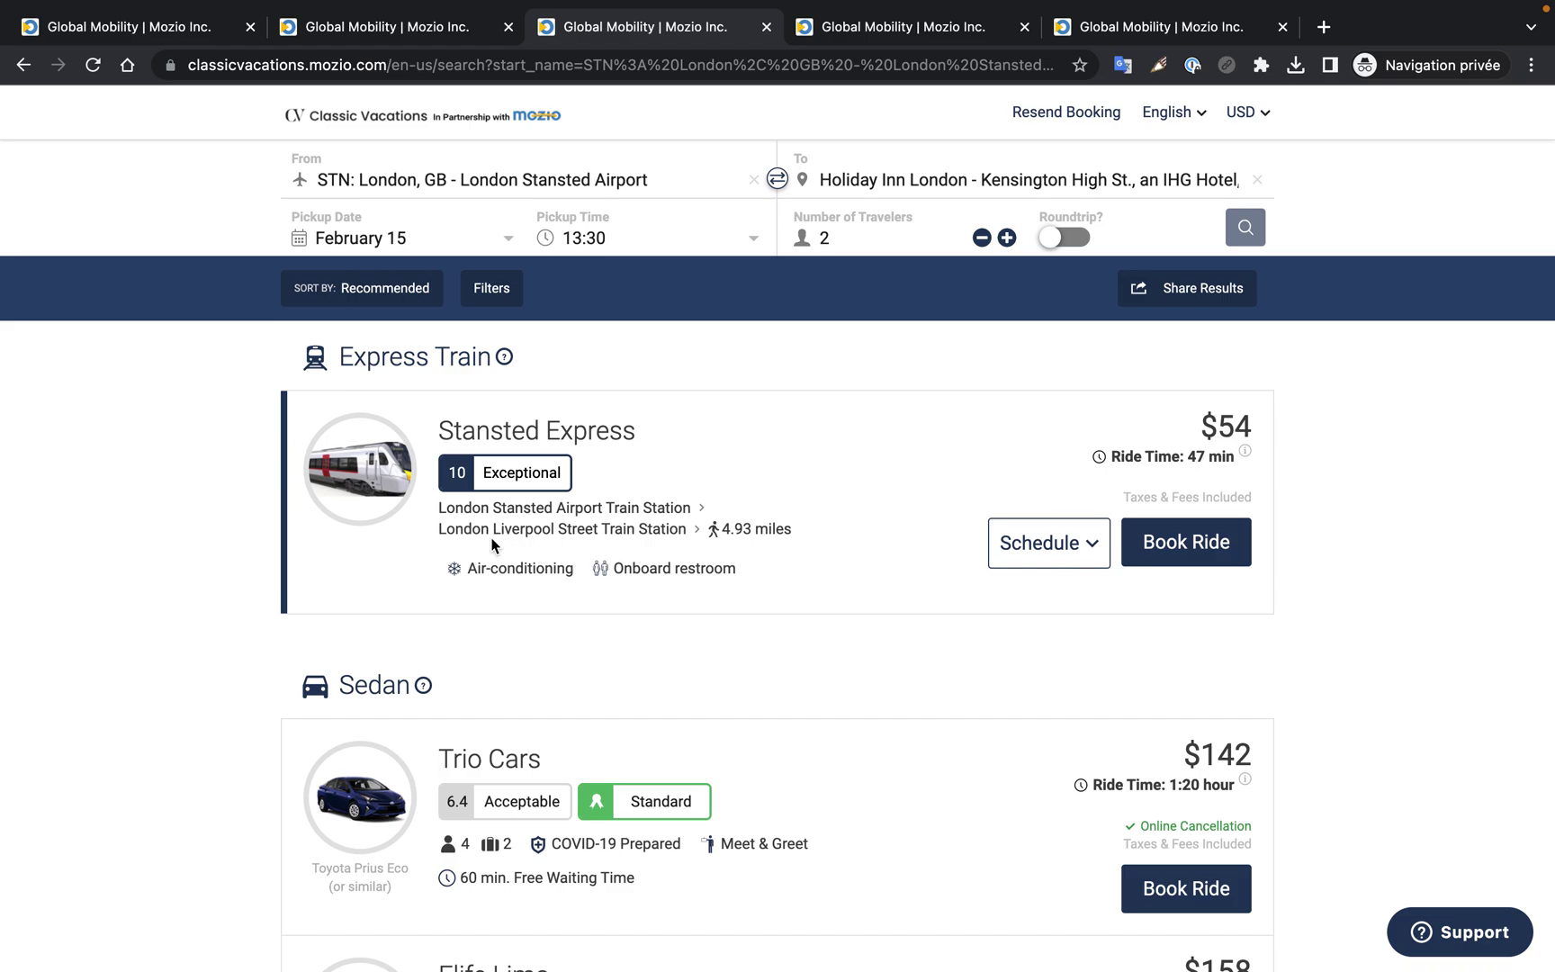
left_click_drag(446, 529, 681, 546)
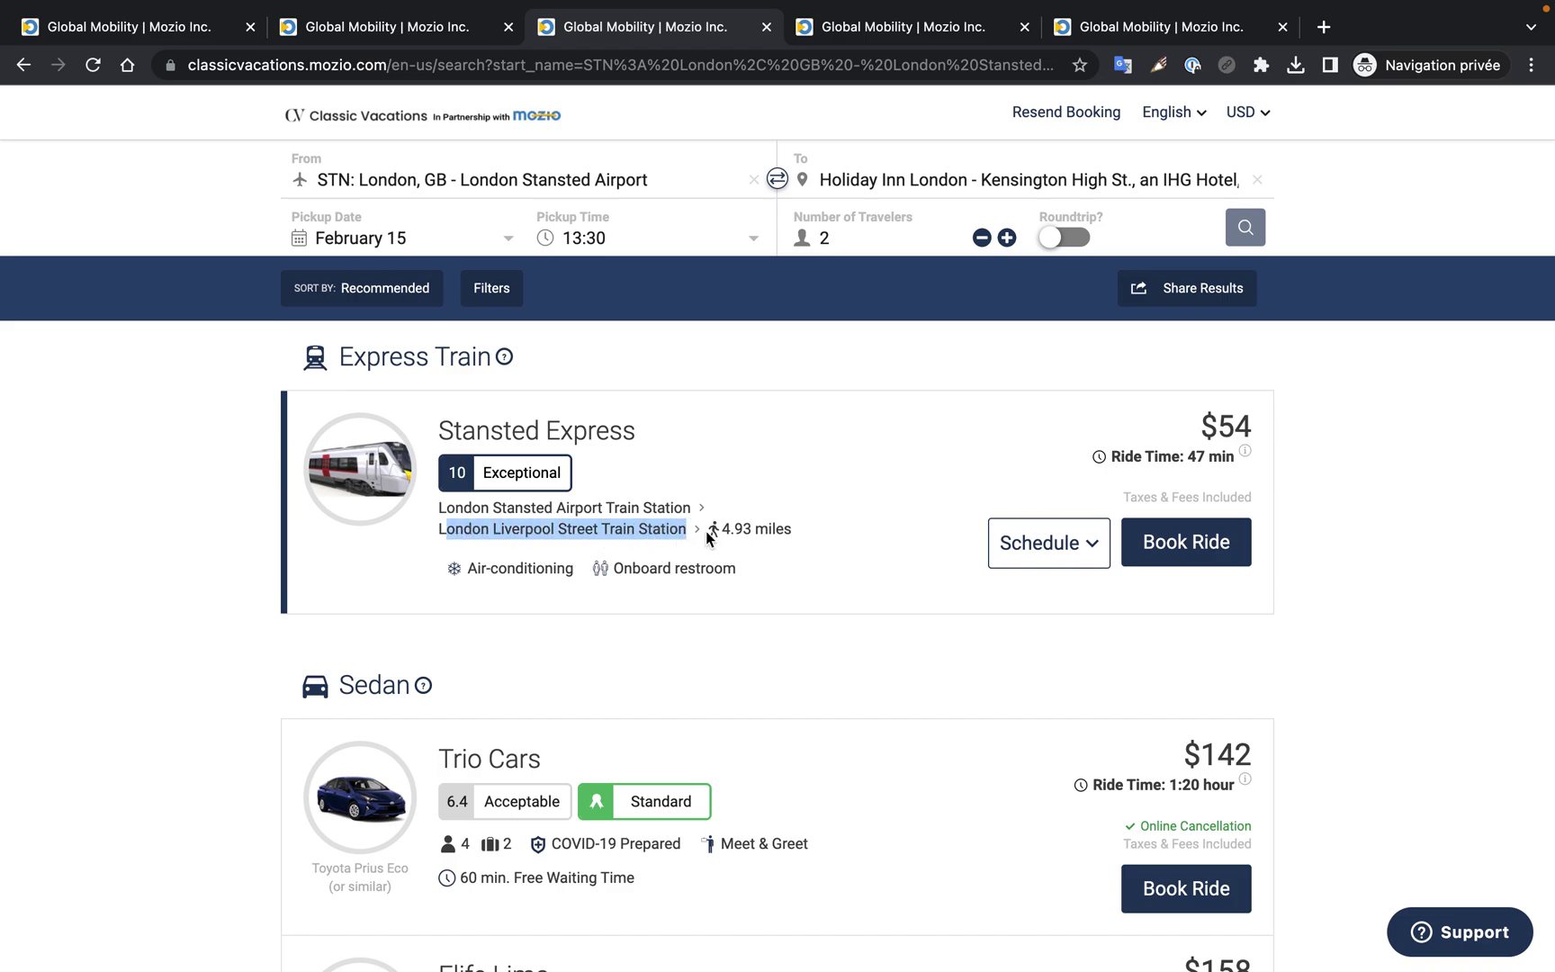
left_click(763, 529)
left_click_drag(794, 529, 685, 533)
left_click(671, 533)
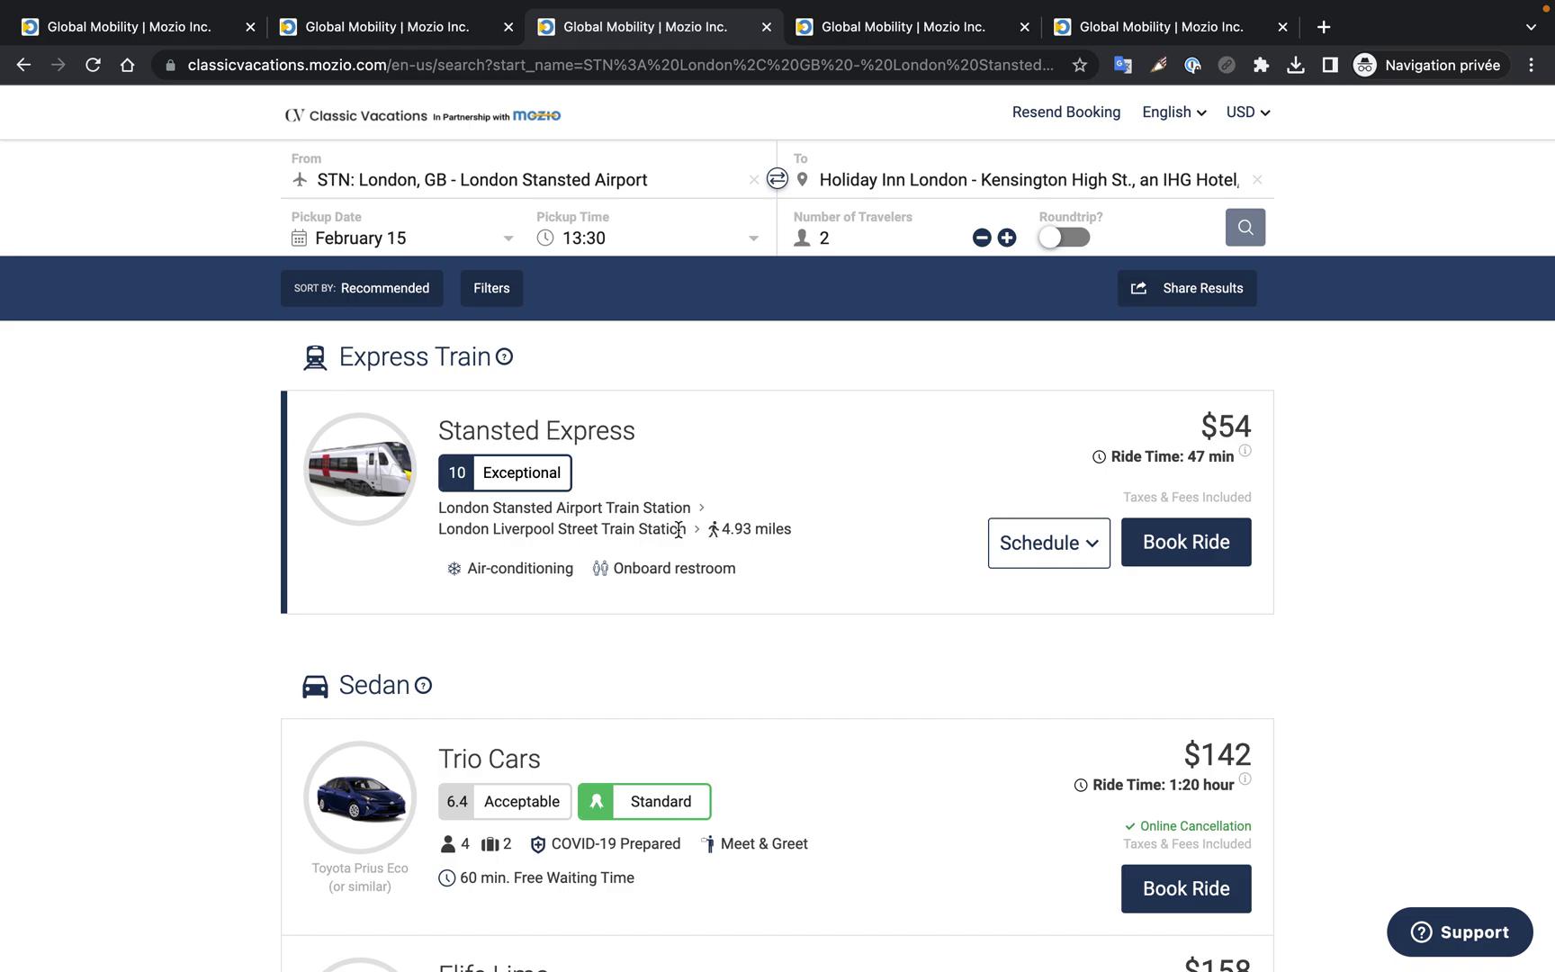
left_click_drag(718, 530, 787, 531)
left_click(787, 531)
- In the Cancun airport to Hotel Riu Cancun results, swap pick-up and drop-off and search for the reversed route
left_click(871, 25)
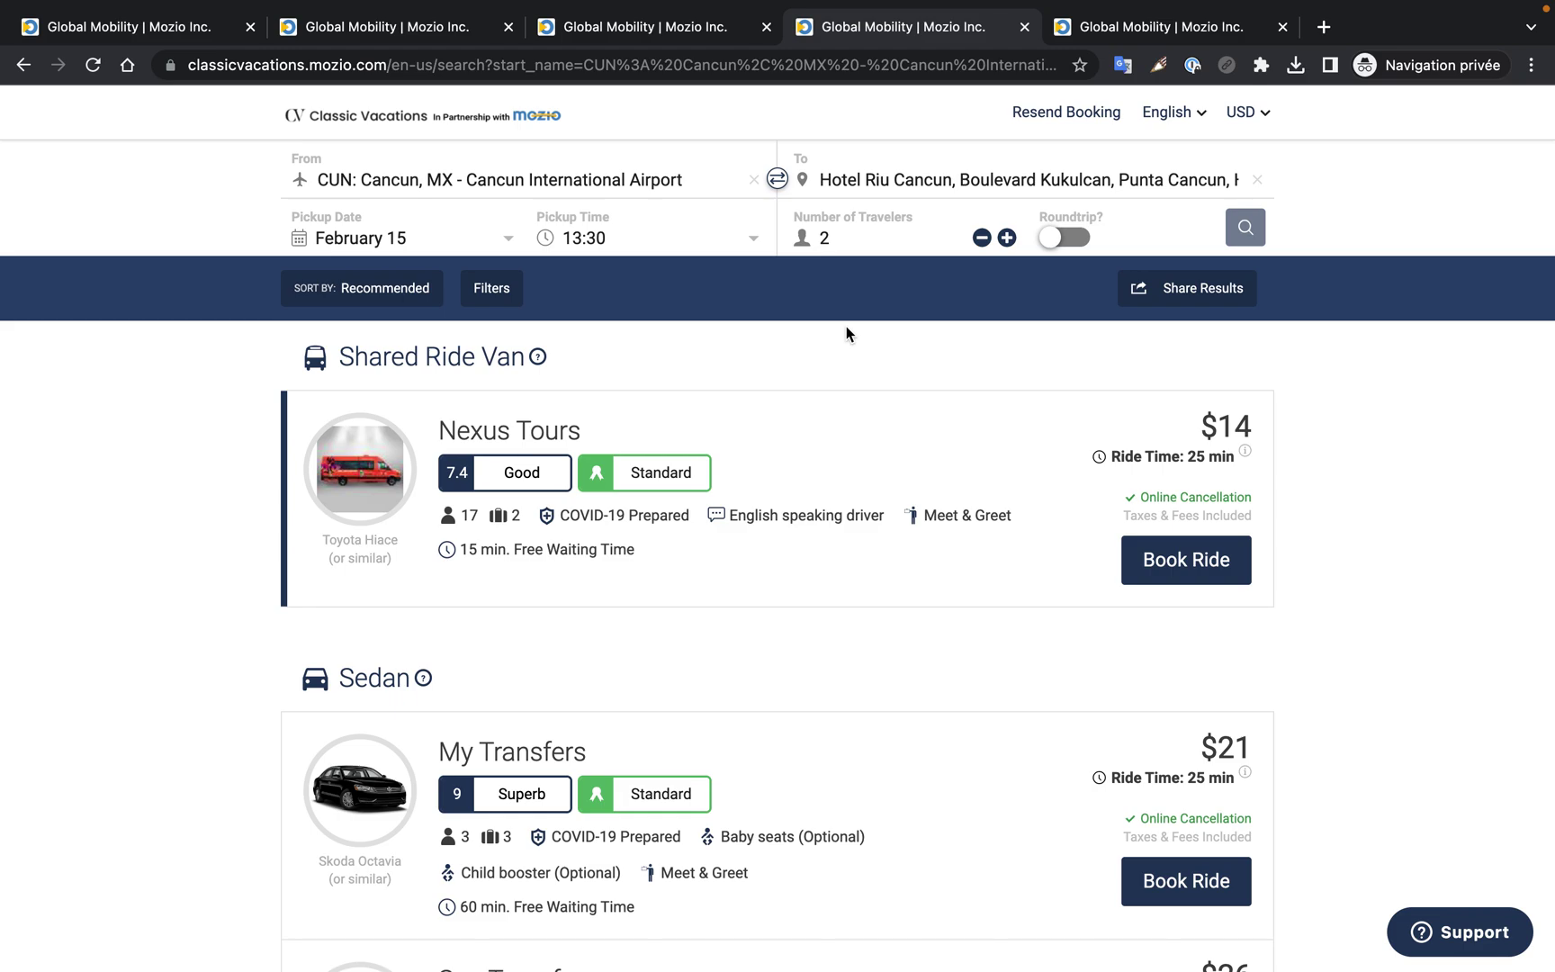
left_click(776, 178)
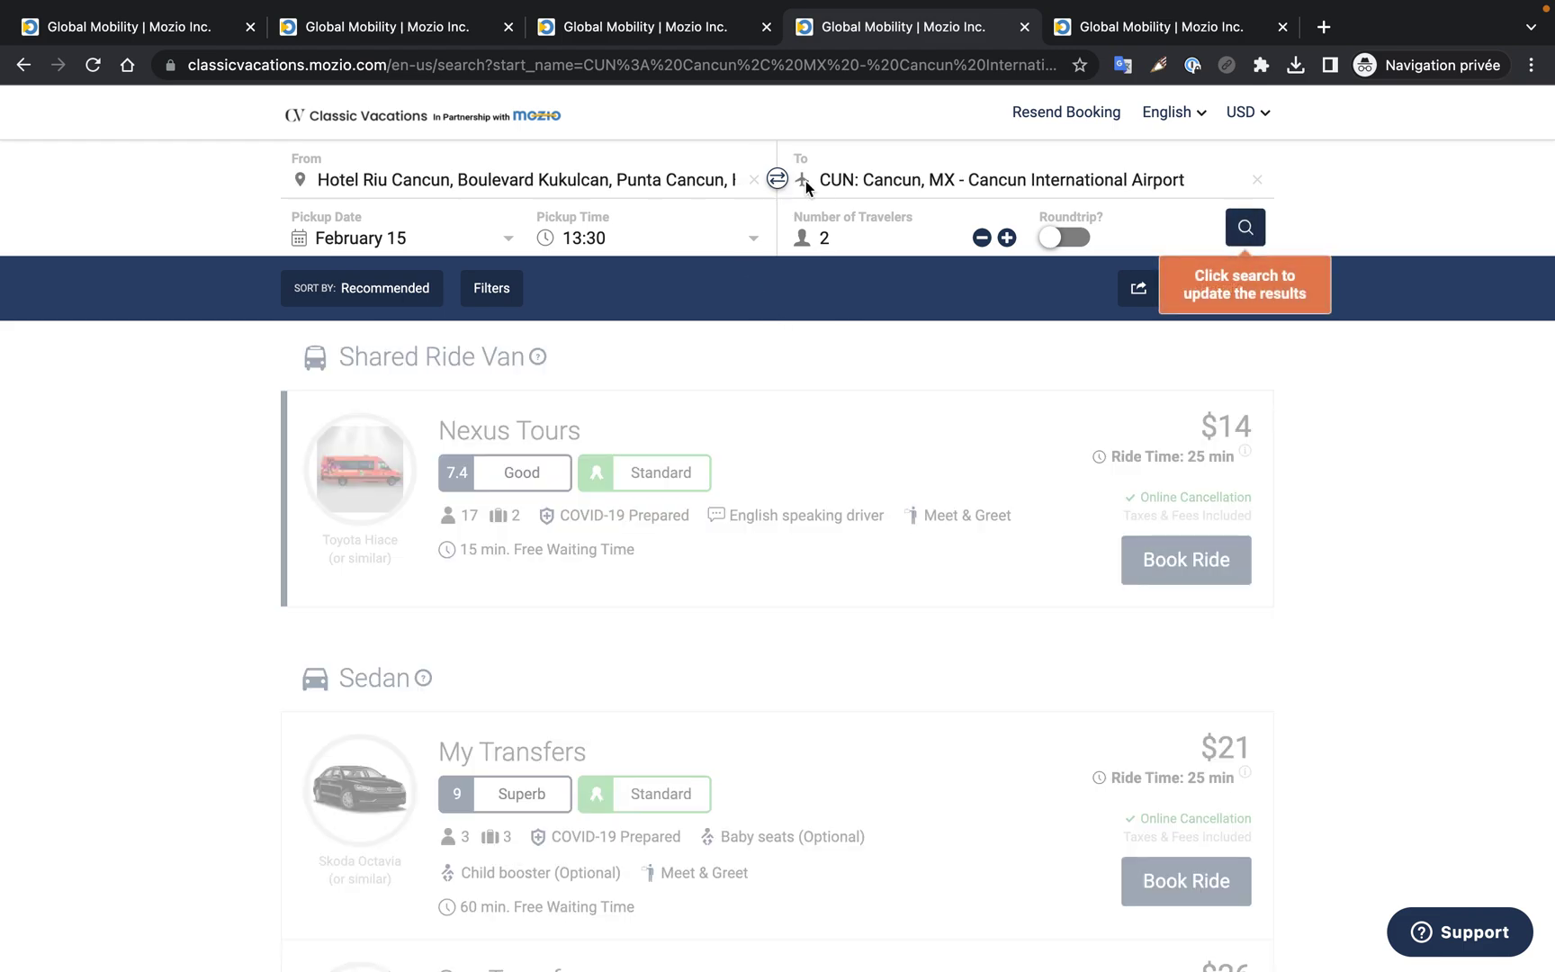
left_click(1248, 227)
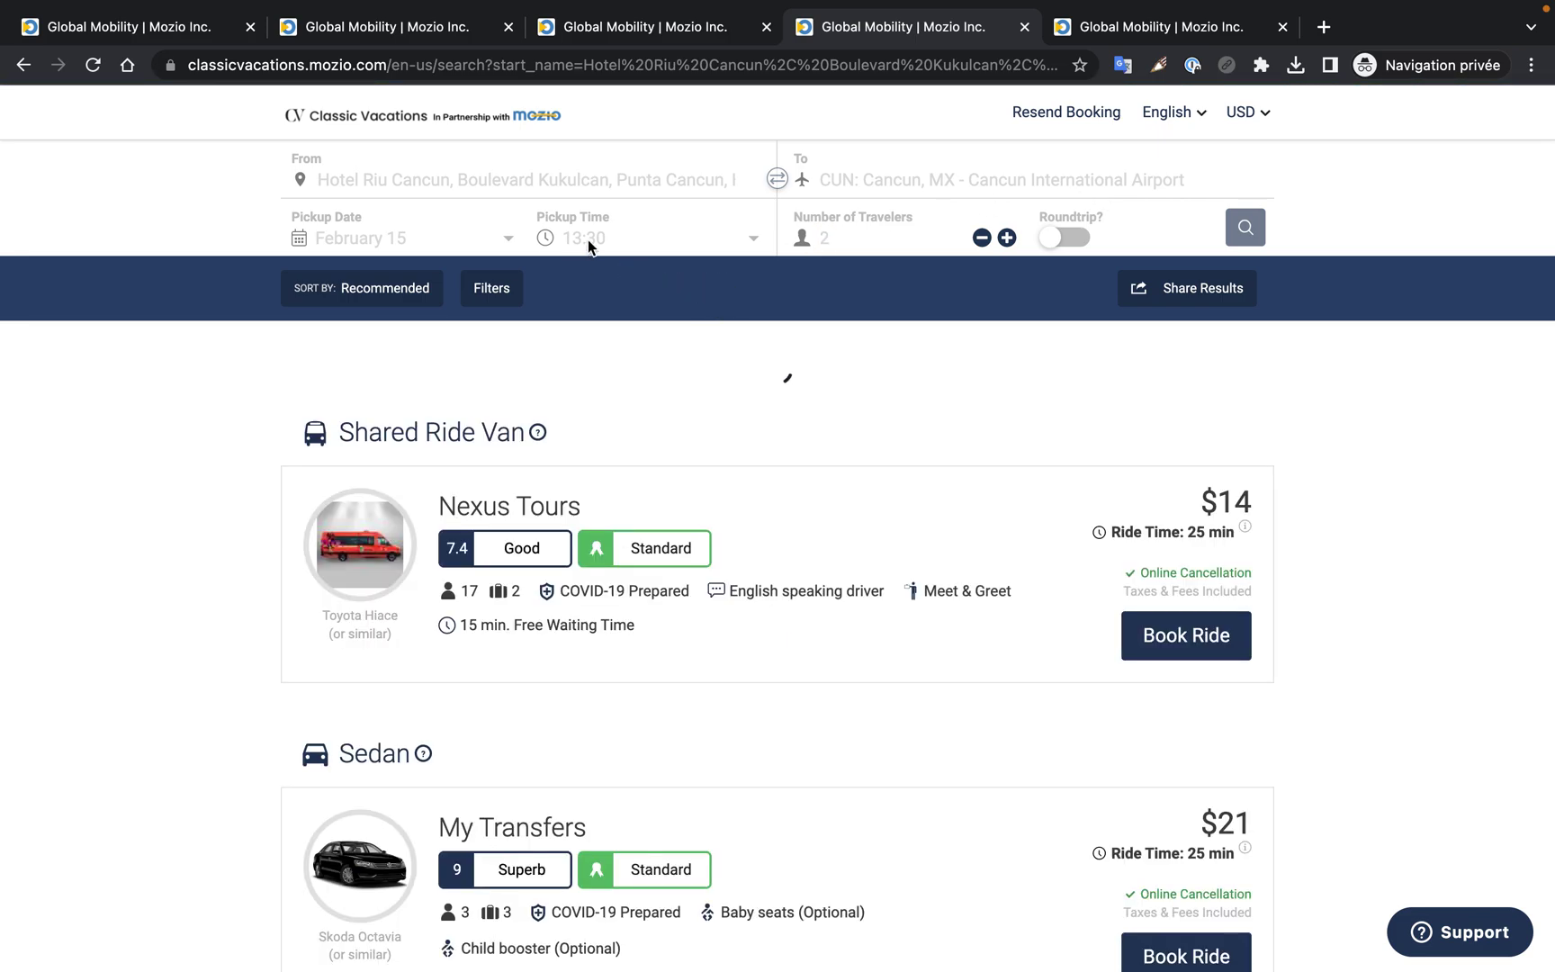
mouse_move(486, 434)
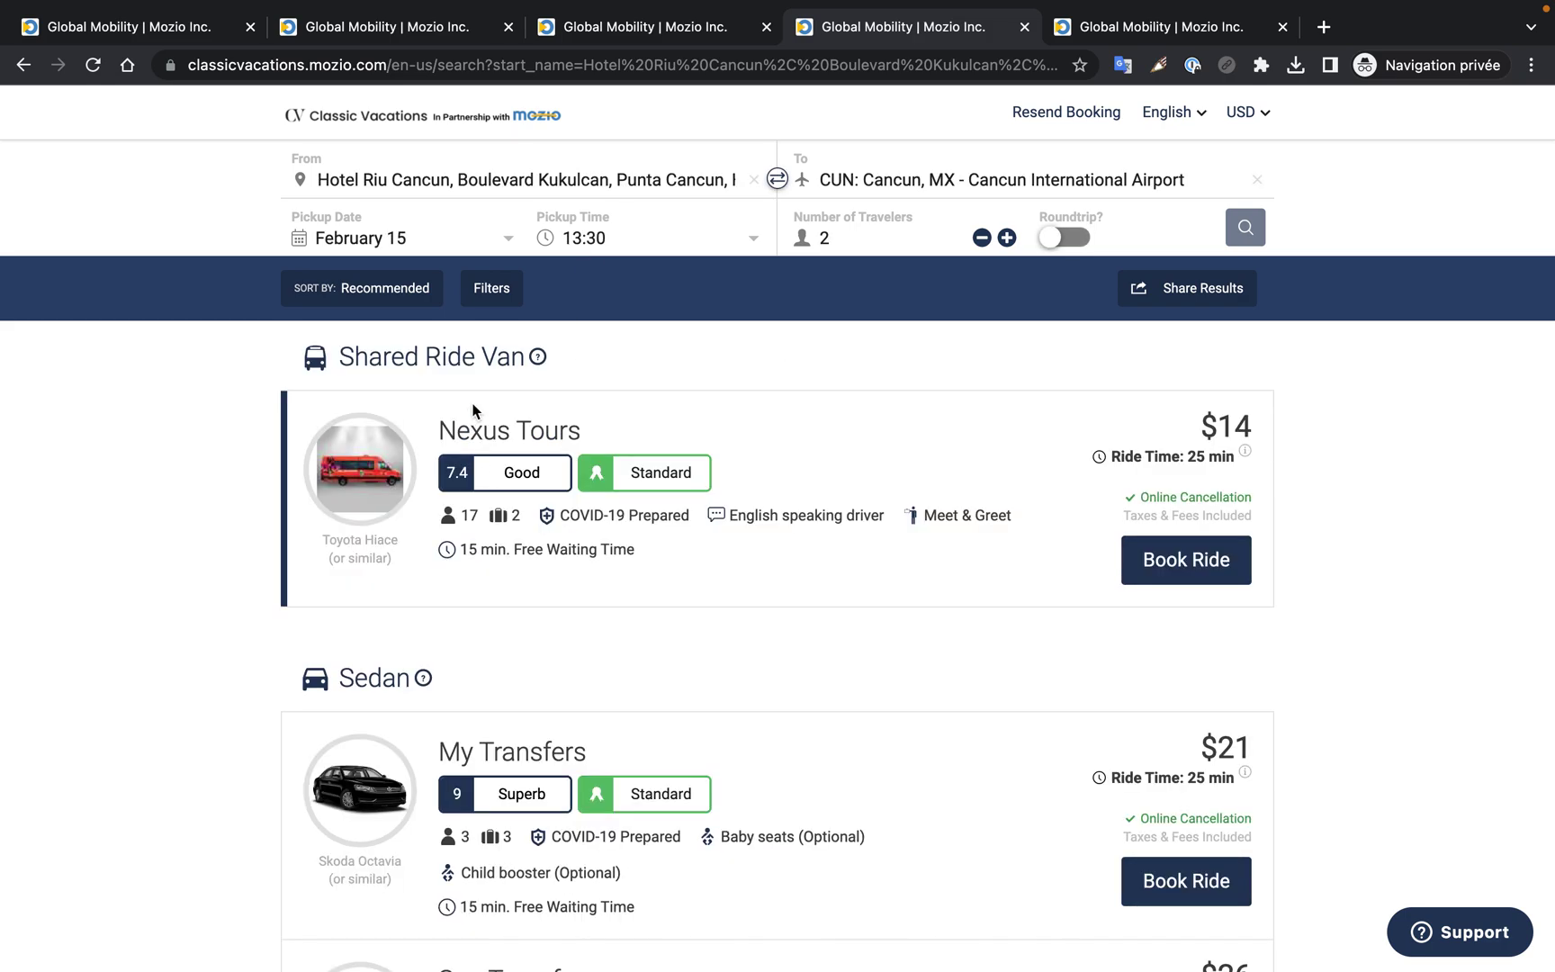
mouse_move(496, 367)
- Open the Venice Marco Polo Airport to Belmond Hotel Cipriani results and review the options down to Water Taxi
left_click(1127, 36)
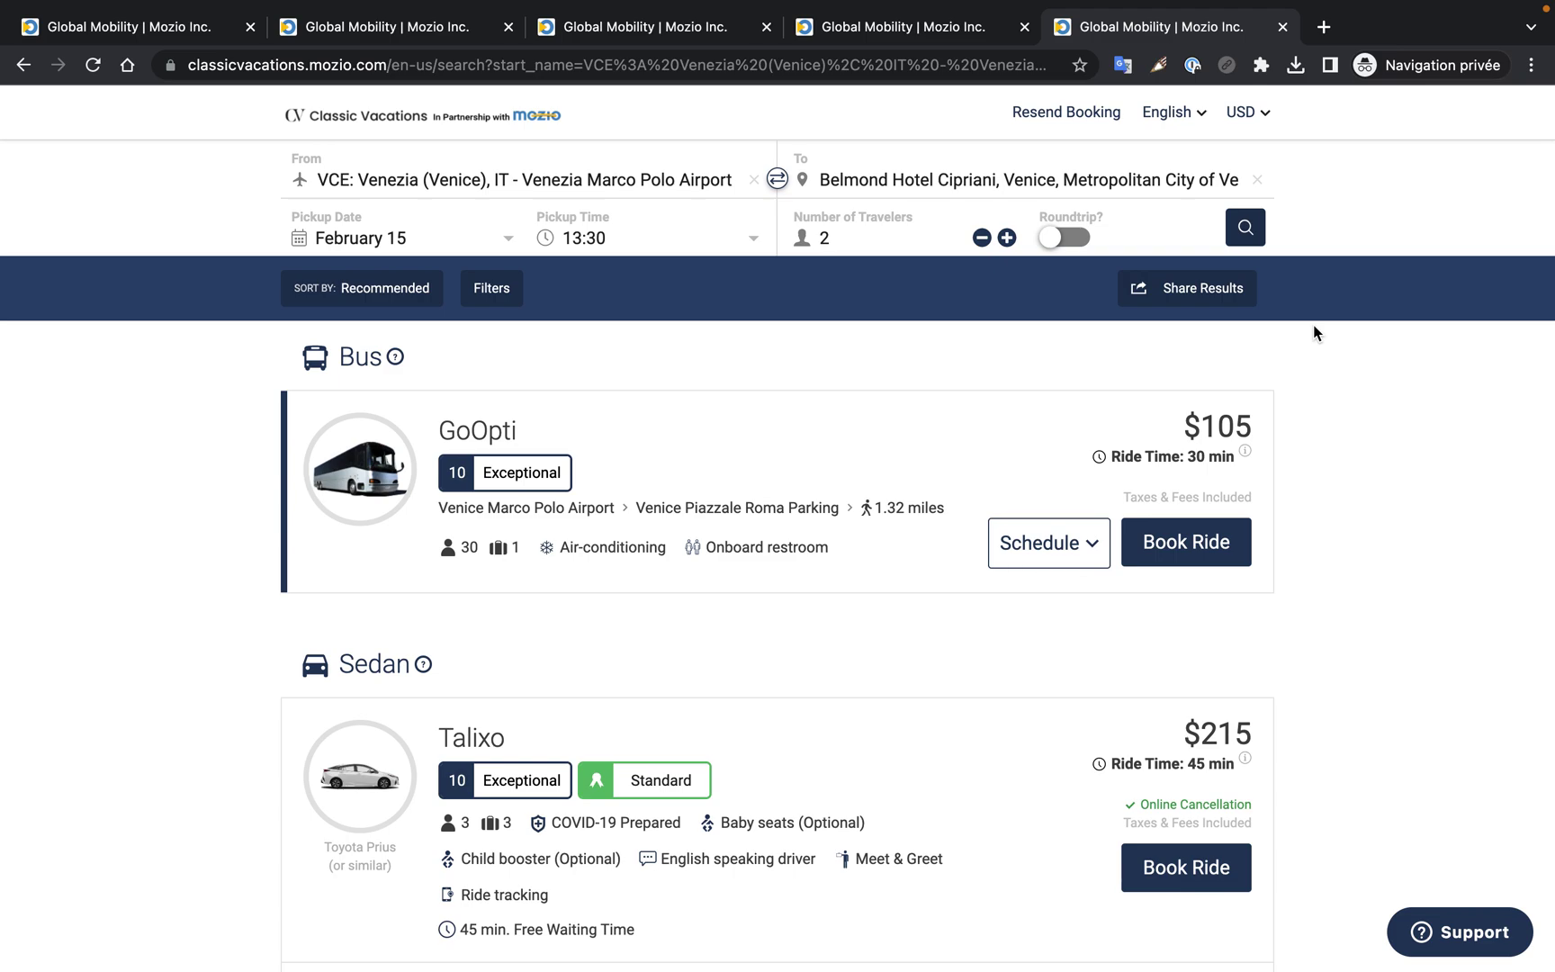
scroll(1311, 385, "down", 1)
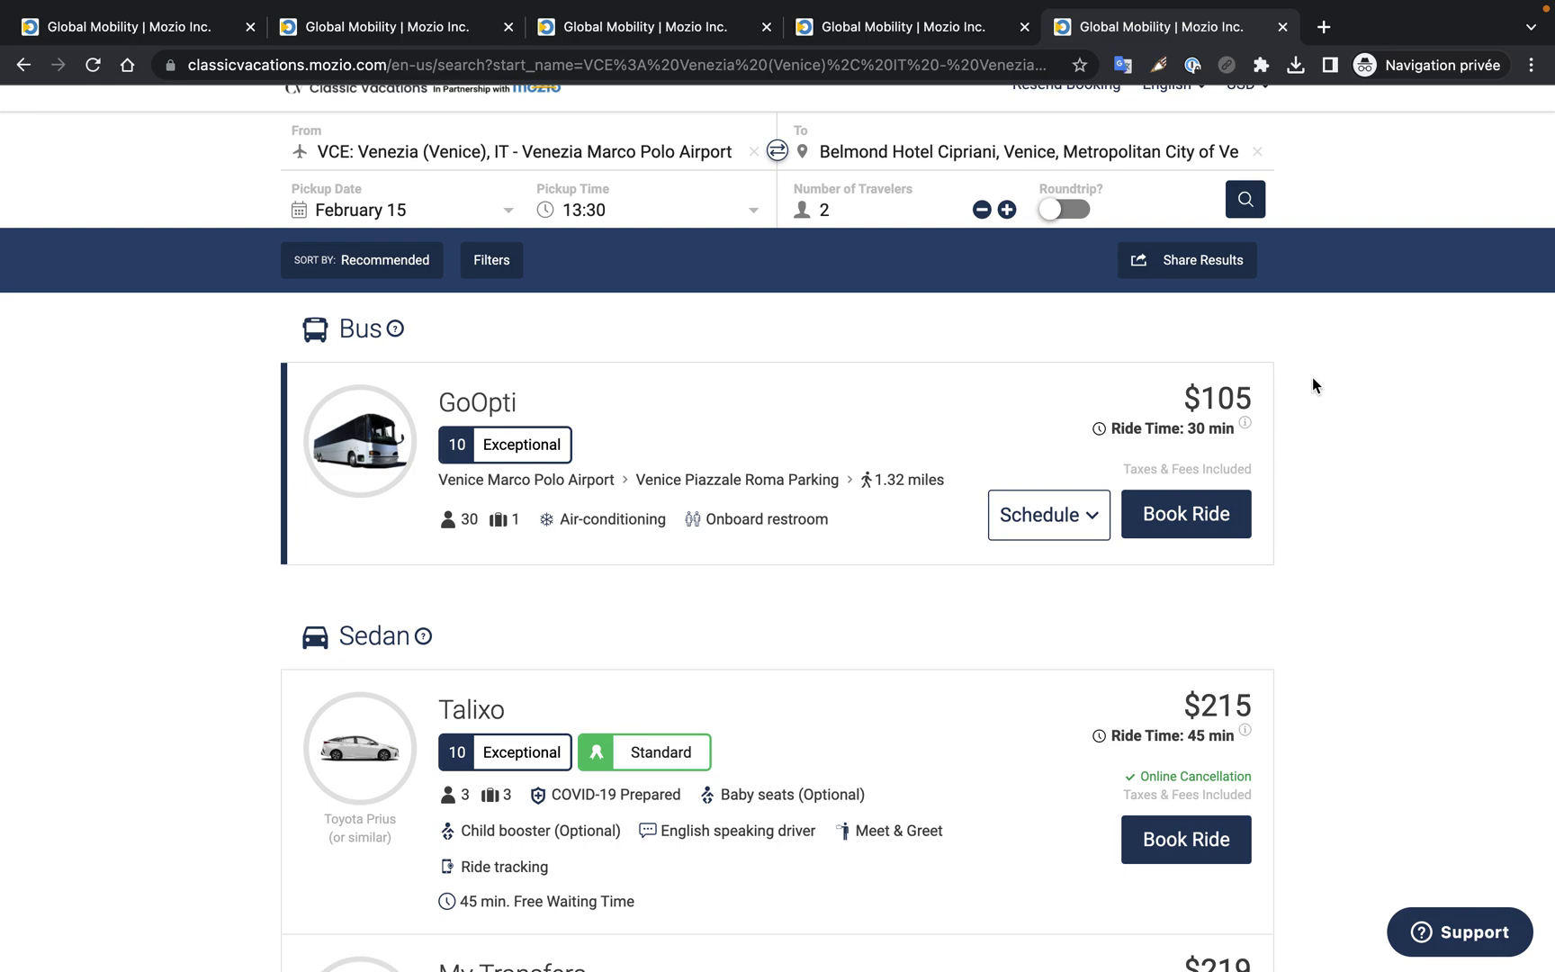
scroll(1313, 385, "down", 13)
scroll(1312, 385, "down", 11)
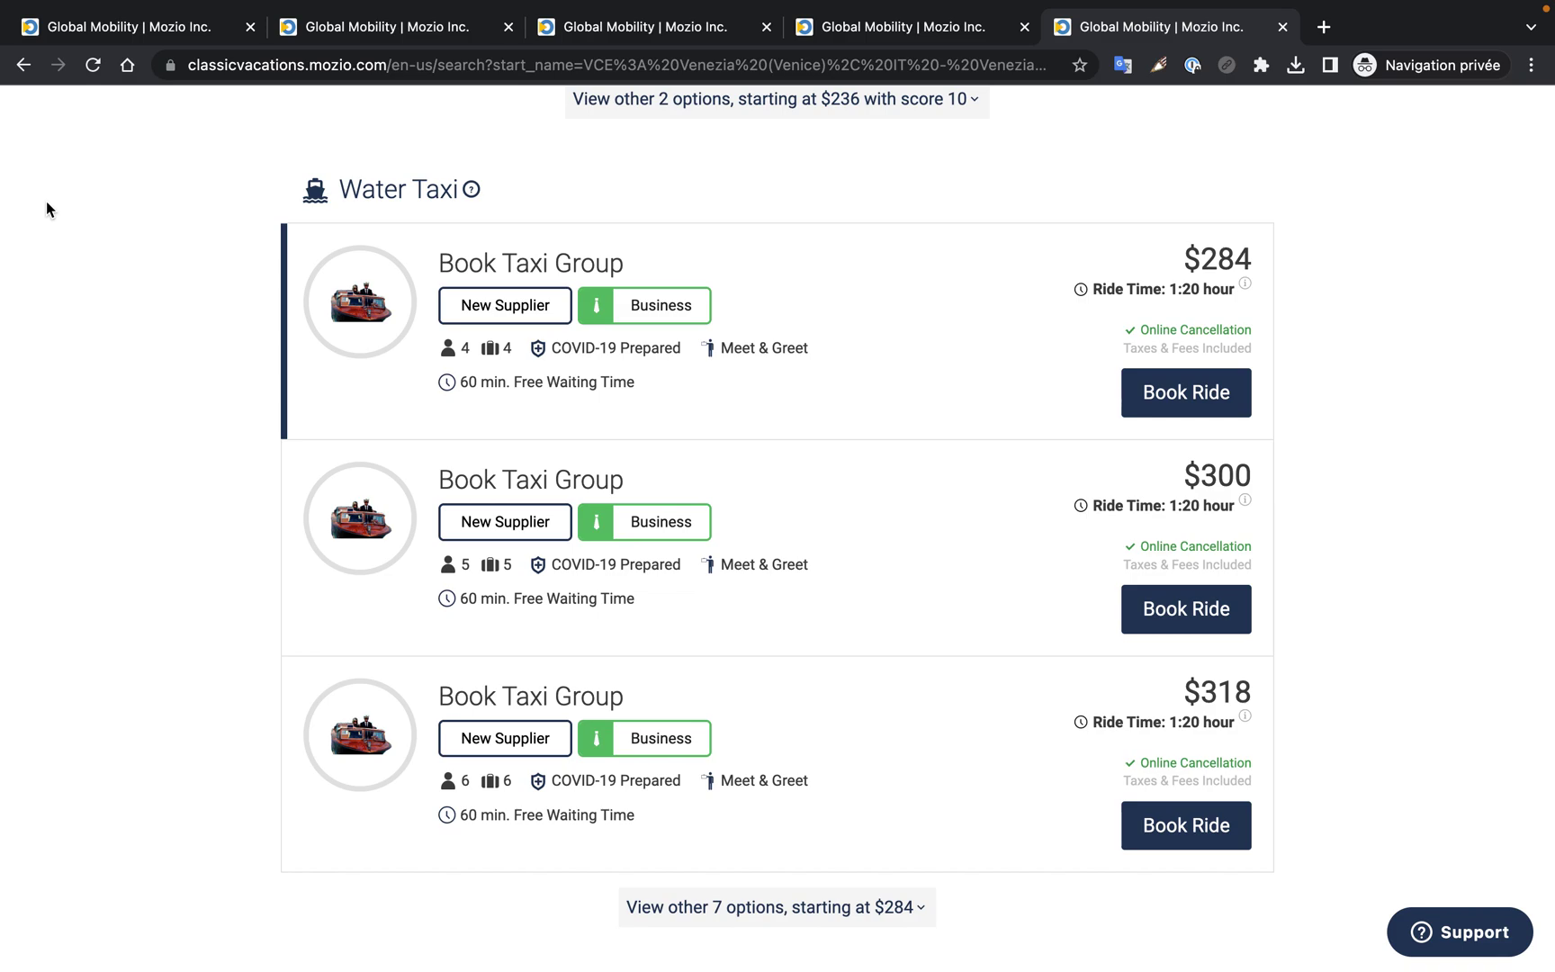
scroll(46, 209, "up", 2)
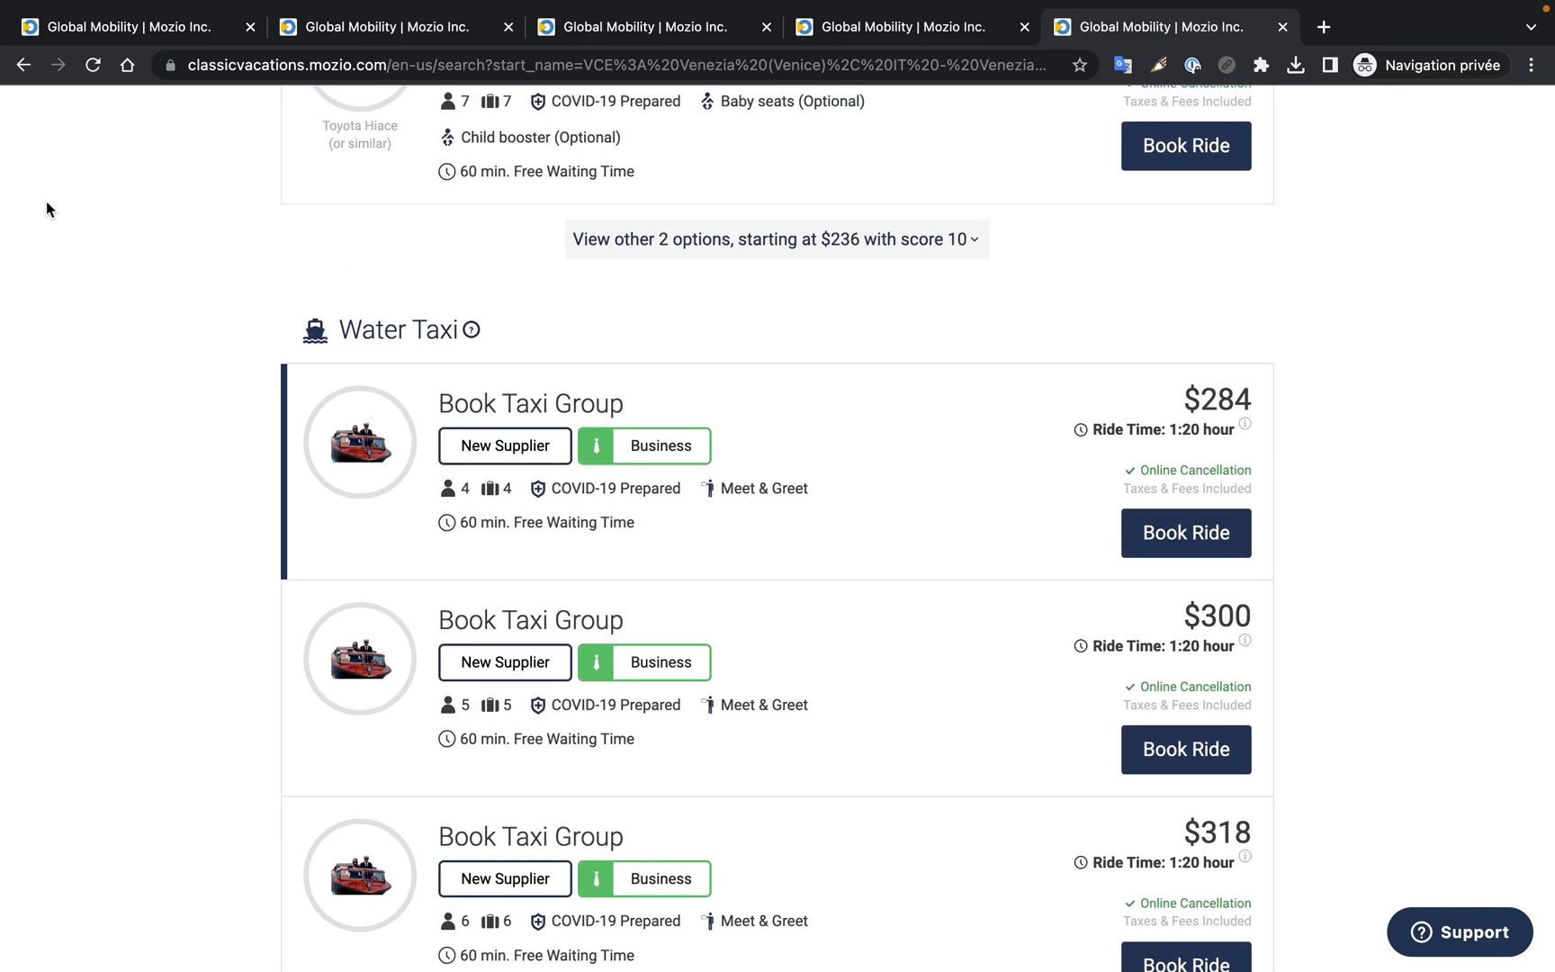
scroll(46, 209, "up", 1)
scroll(47, 207, "up", 20)
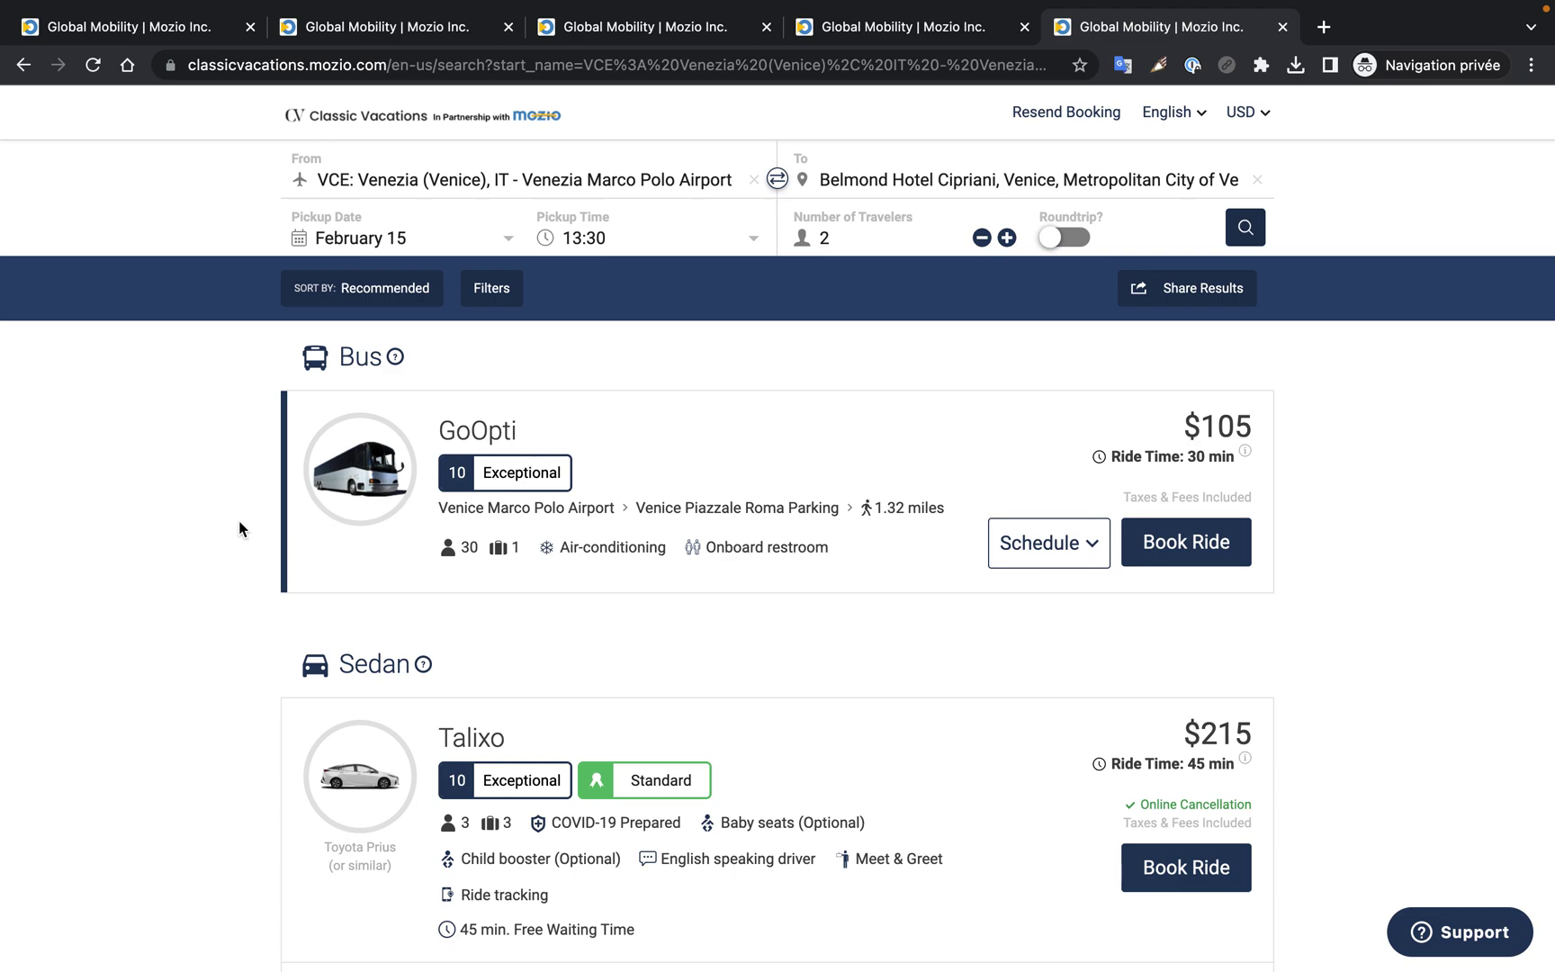
- Check the explanation of the Exceptional supplier rating on the GoOpti bus offer
mouse_move(442, 481)
mouse_move(503, 471)
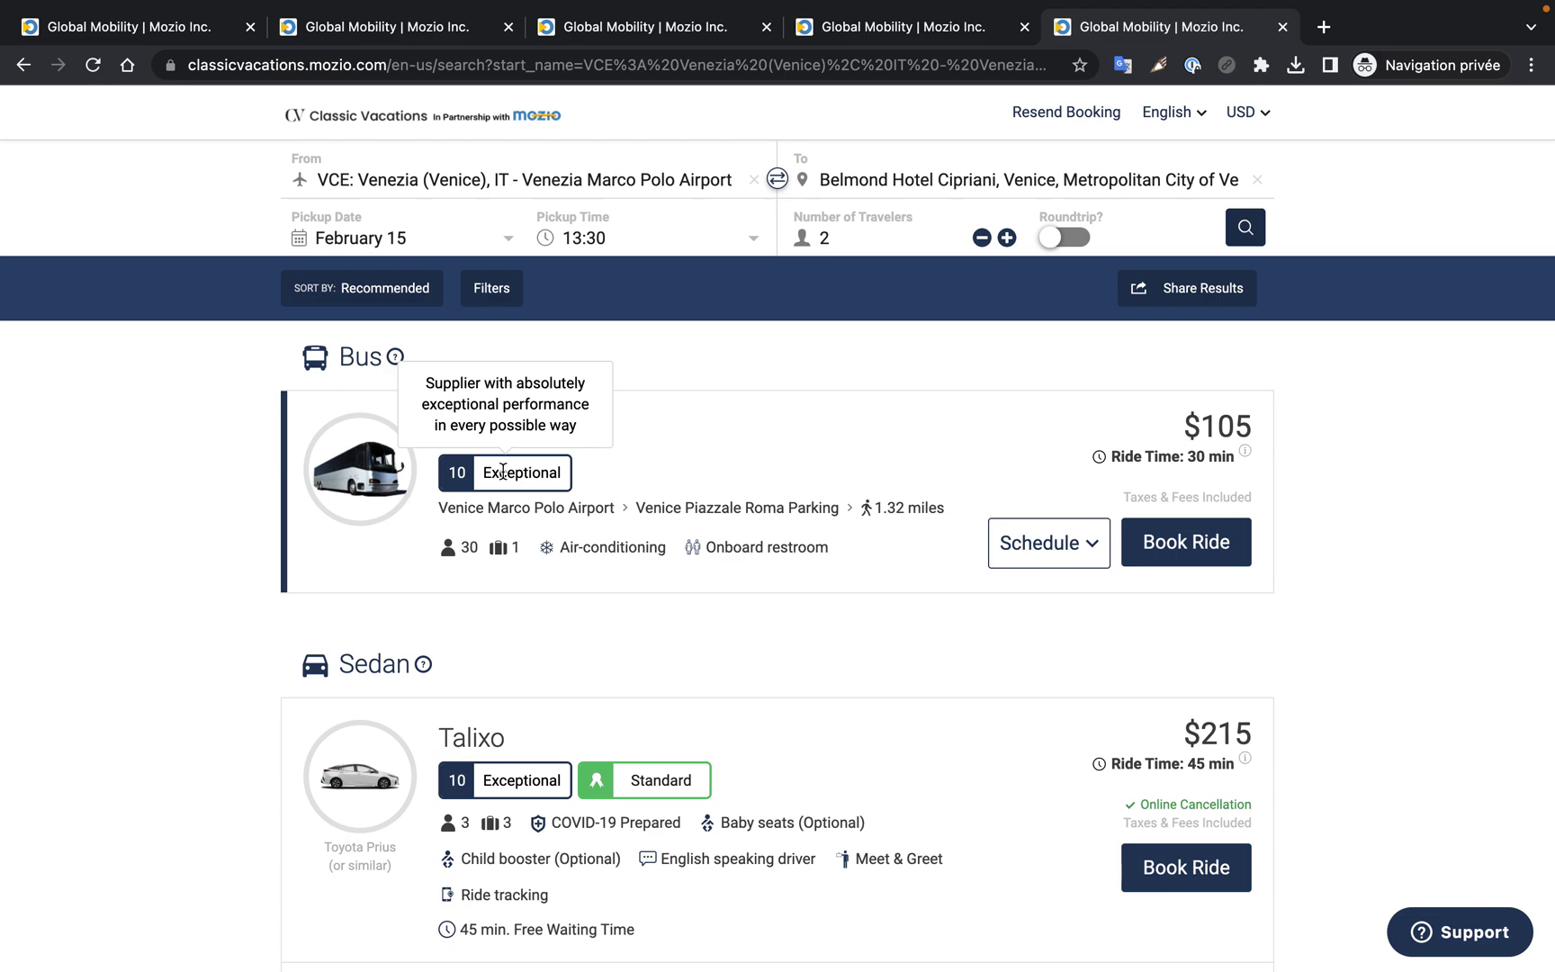
left_click_drag(485, 473, 521, 492)
left_click(528, 473)
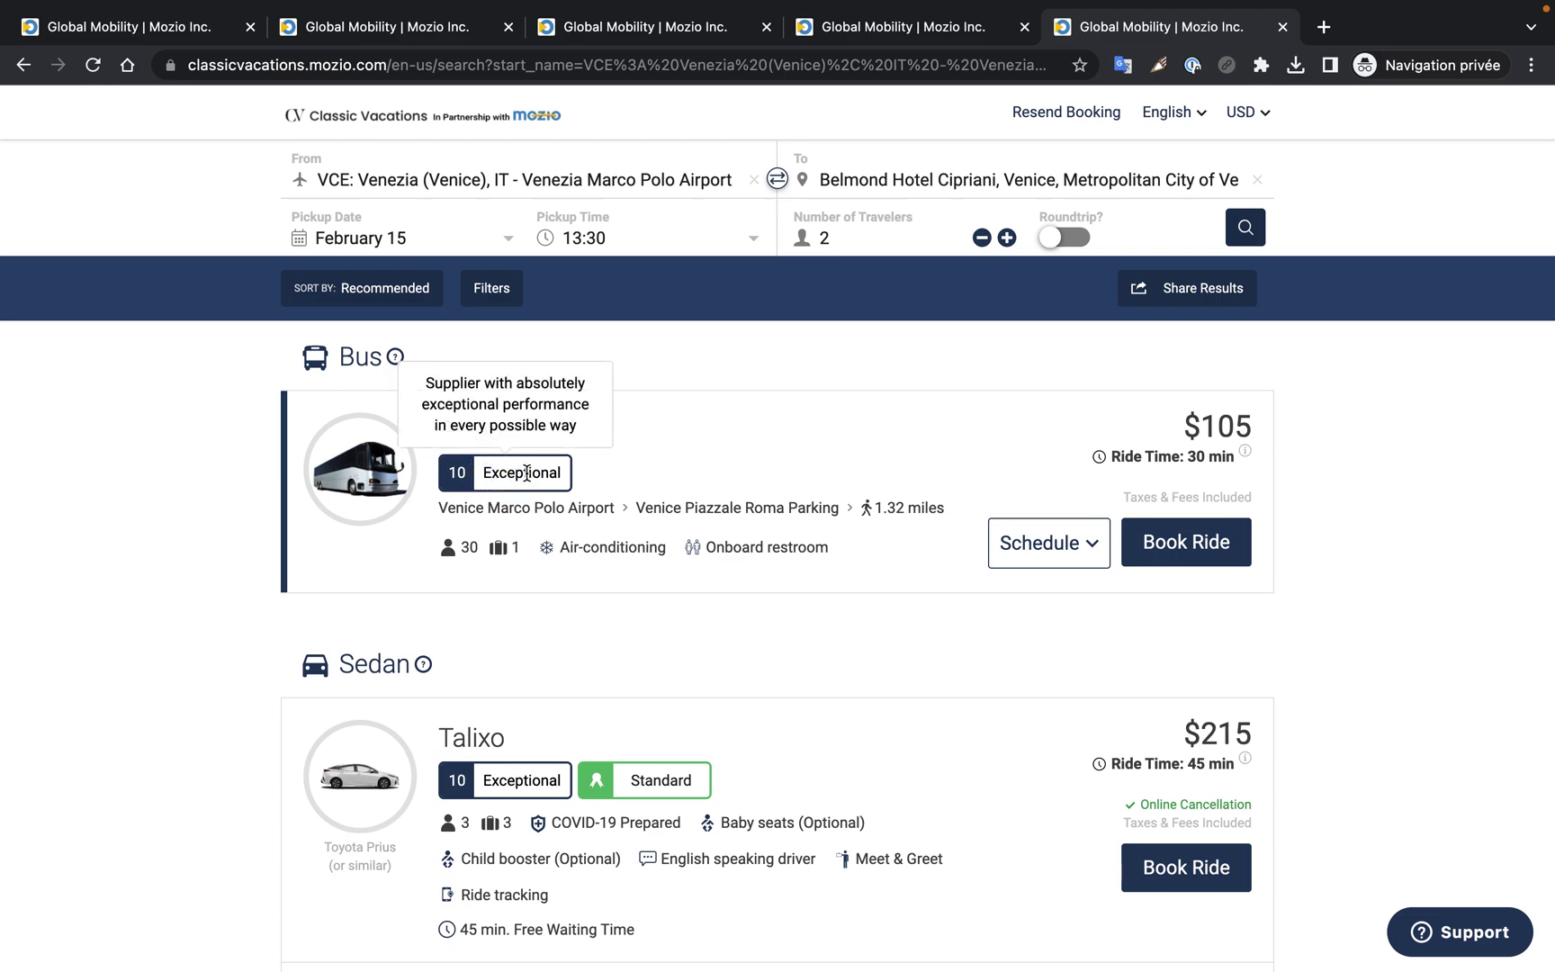